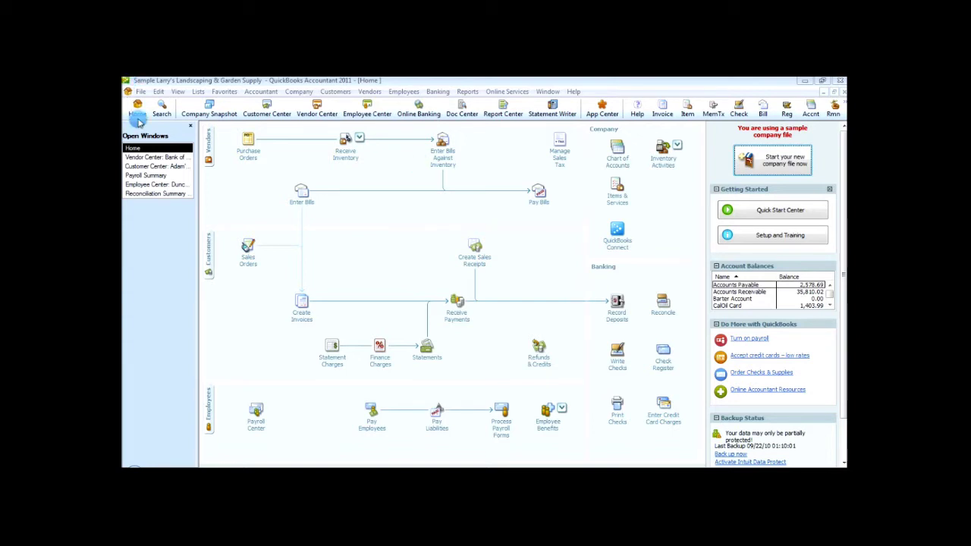
- Open the Vendor Center and view the Brown Equipment Rental and Express Delivery Service vendors
left_click(313, 111)
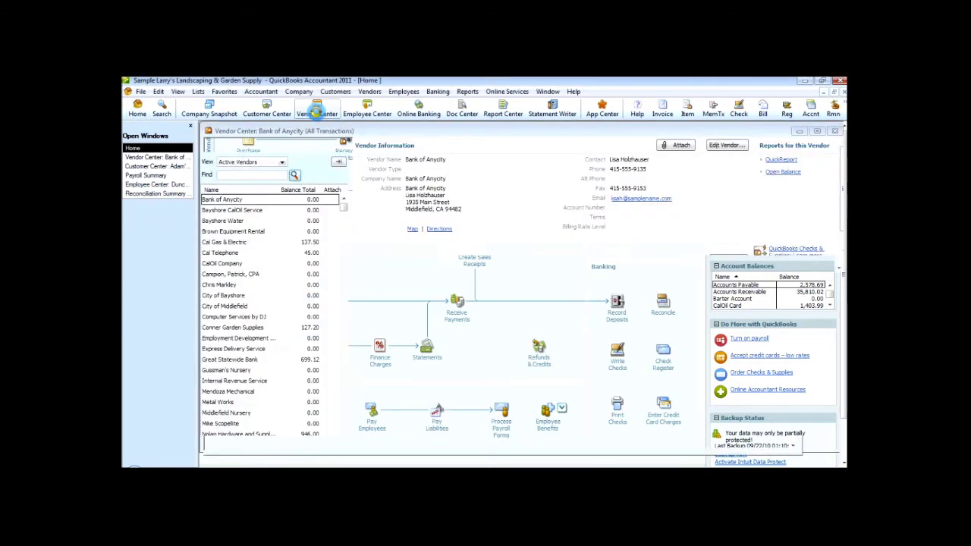
left_click(234, 231)
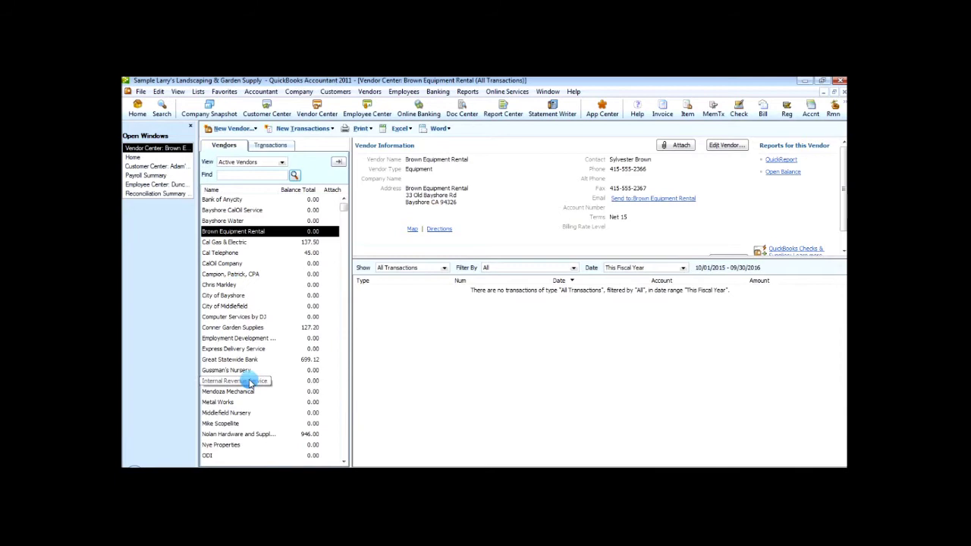
left_click(243, 349)
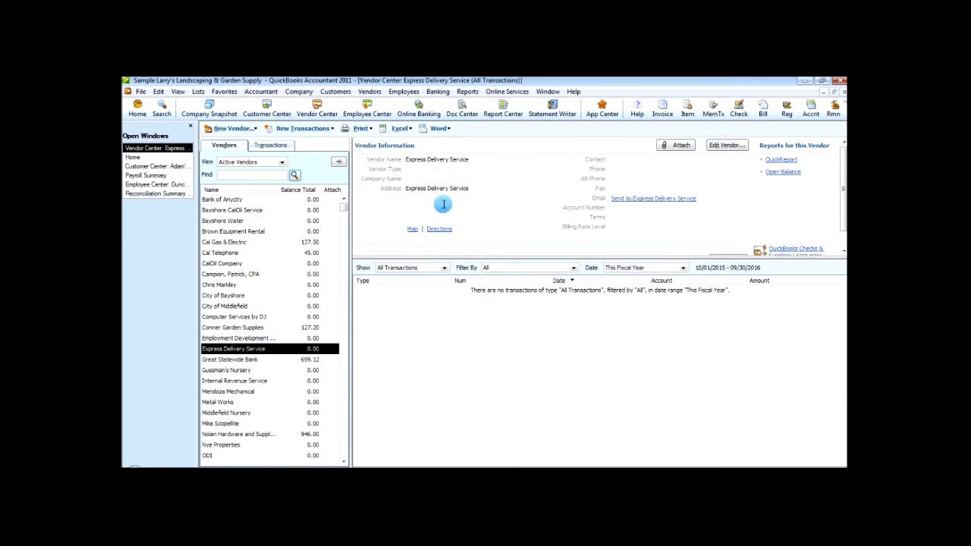
- Start a single new vendor and dismiss the Add/Edit Multiple List Entries feature notice
left_click(227, 129)
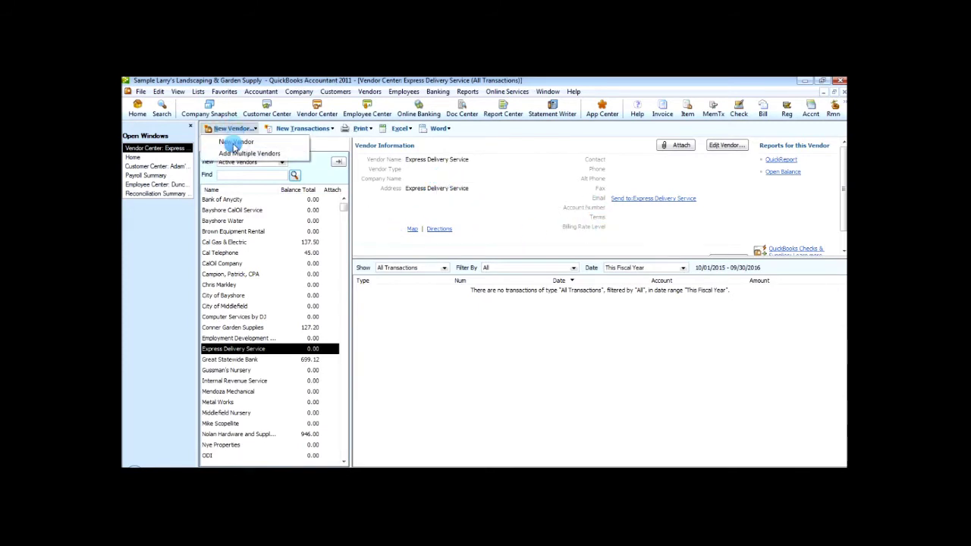
left_click(236, 150)
left_click(494, 385)
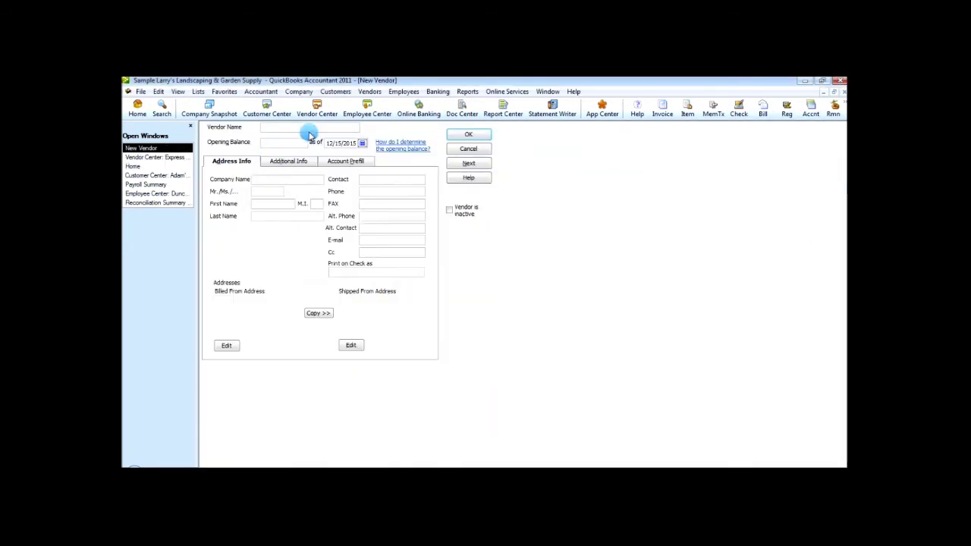
- Enter DHL Shipping as vendor and company name, add a billing address and phone number, then view Additional Info
left_click(309, 131)
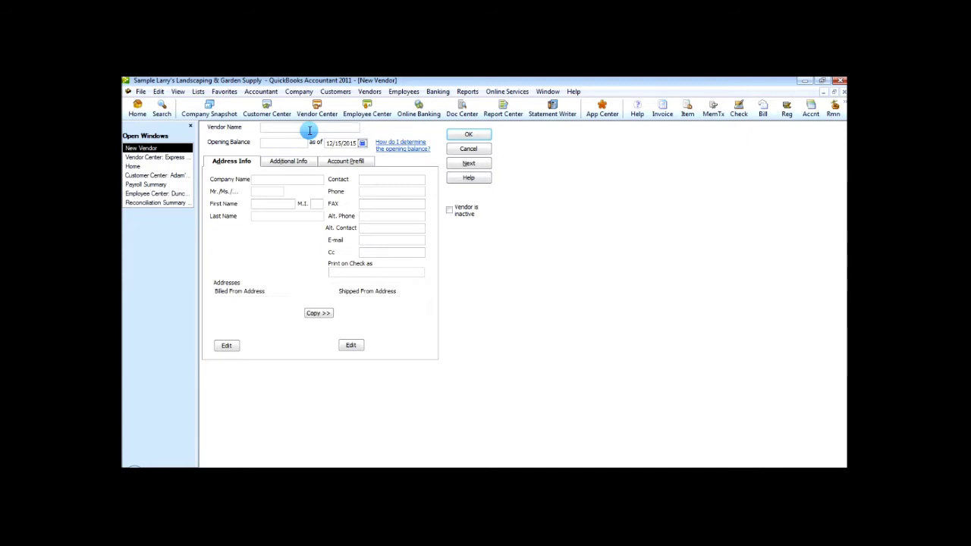
left_click(309, 130)
type("DHL Shi")
key("Tab")
key("Tab")
key("Tab")
type("DHL Shipping")
key("Tab")
key("Tab")
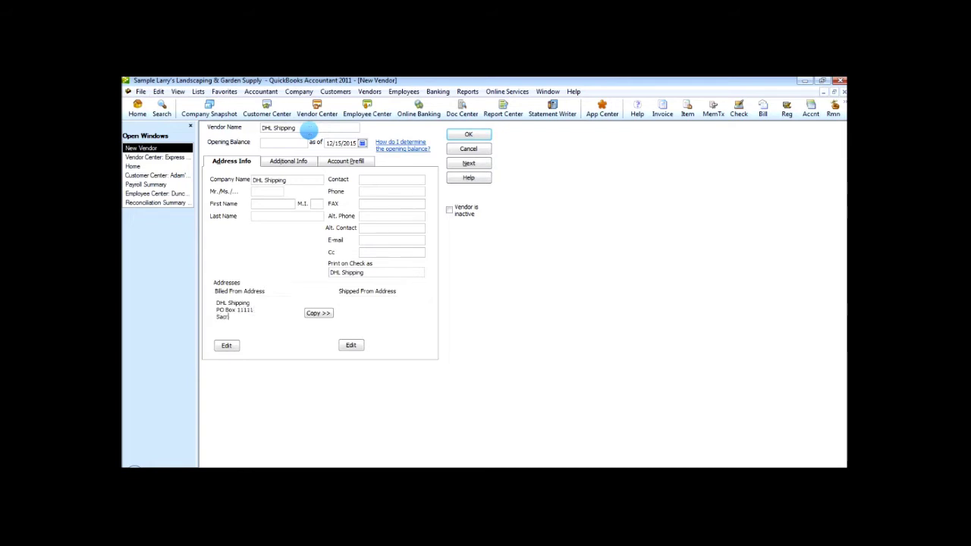
type("nto, CA")
type("99889")
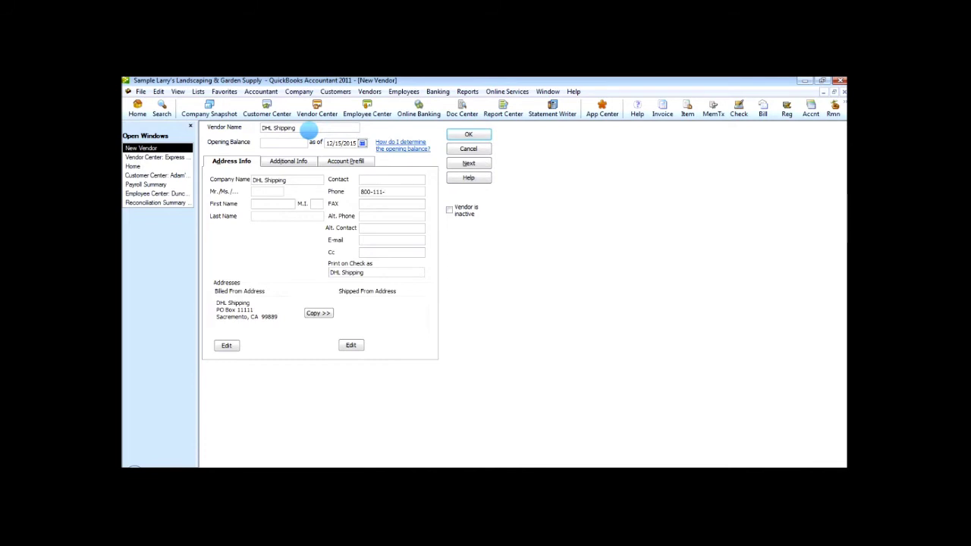
left_click(286, 160)
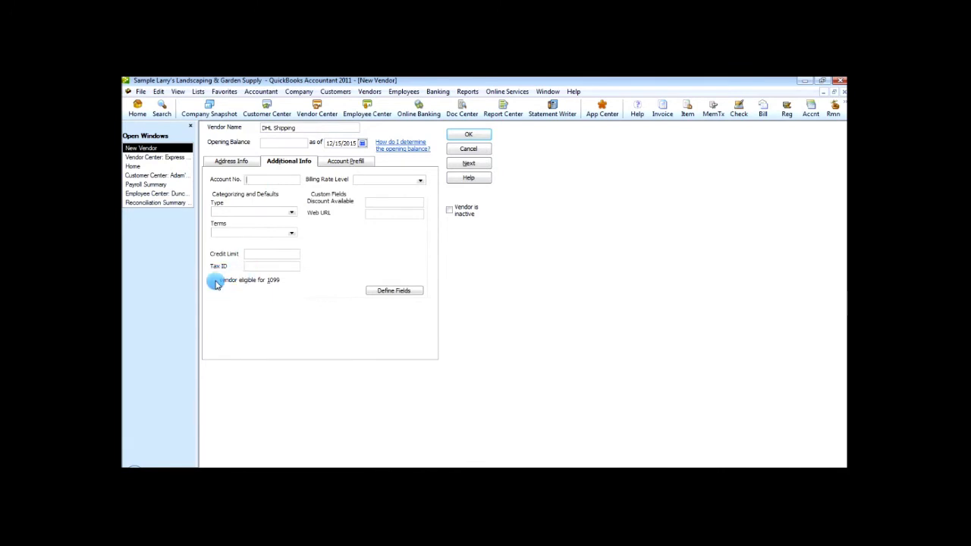
- Mark DHL Shipping as eligible for 1099, enter its tax ID, and show the Account Prefill settings
left_click(214, 281)
left_click(254, 265)
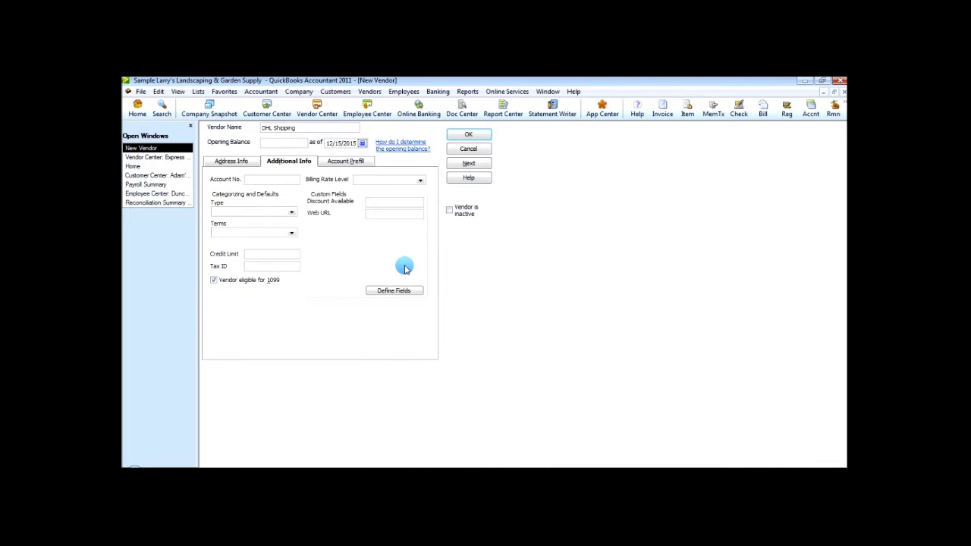
type("00-0000000")
key("Tab")
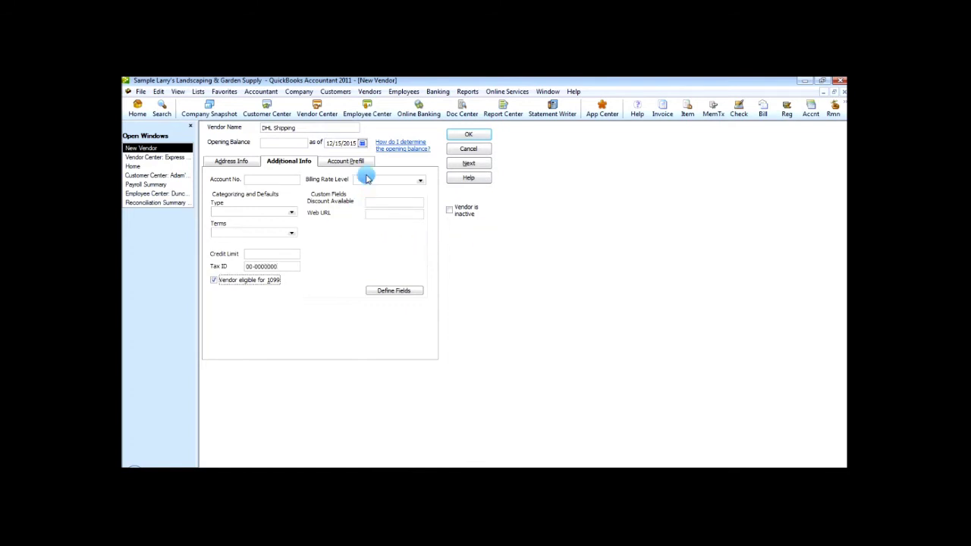
left_click(350, 161)
left_click(288, 162)
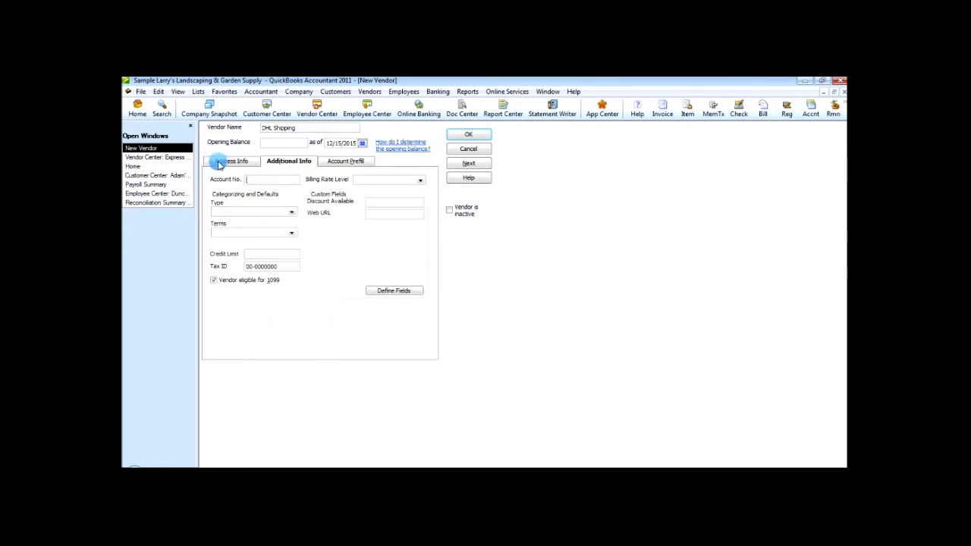
left_click(341, 165)
- Browse the account list for the first prefill slot without choosing an account
left_click(291, 195)
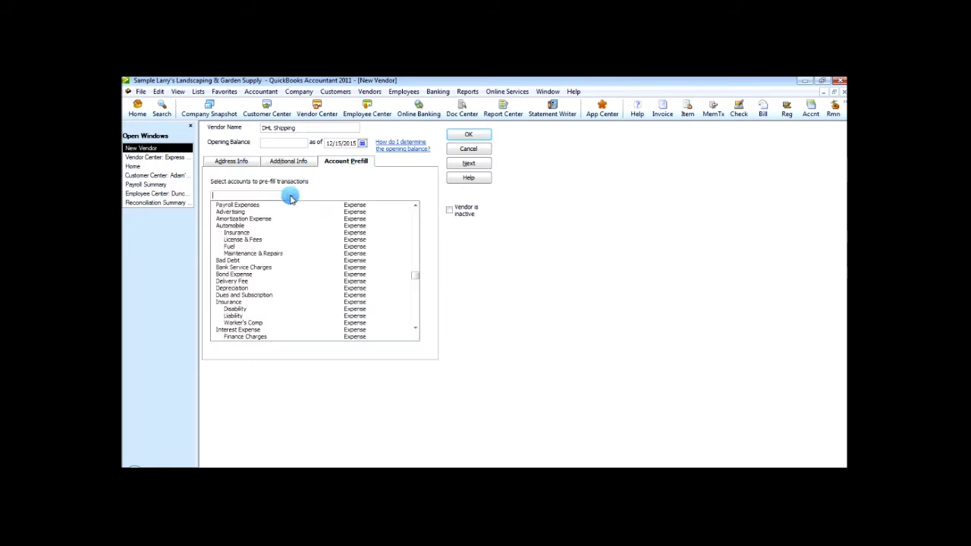
scroll(298, 220, "down", 6)
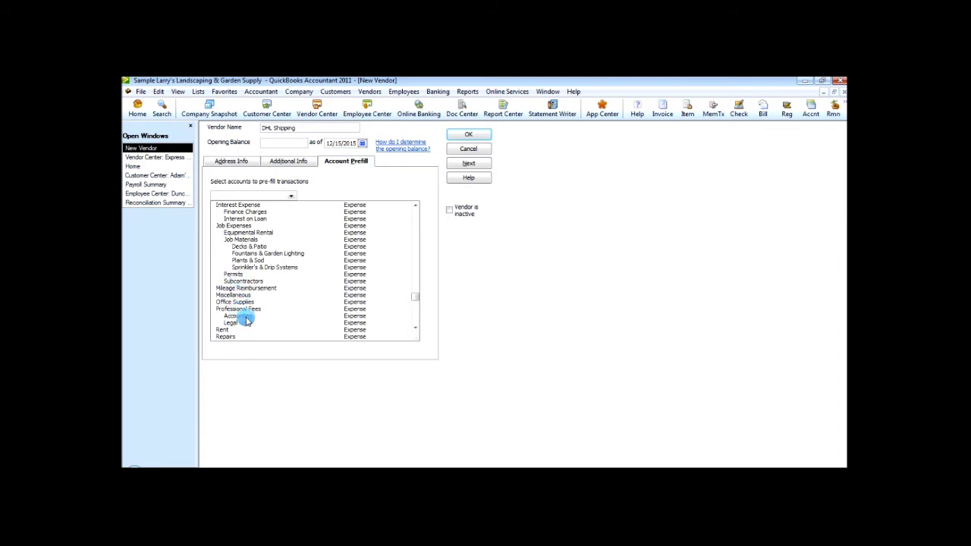
scroll(245, 319, "down", 1)
scroll(256, 319, "down", 5)
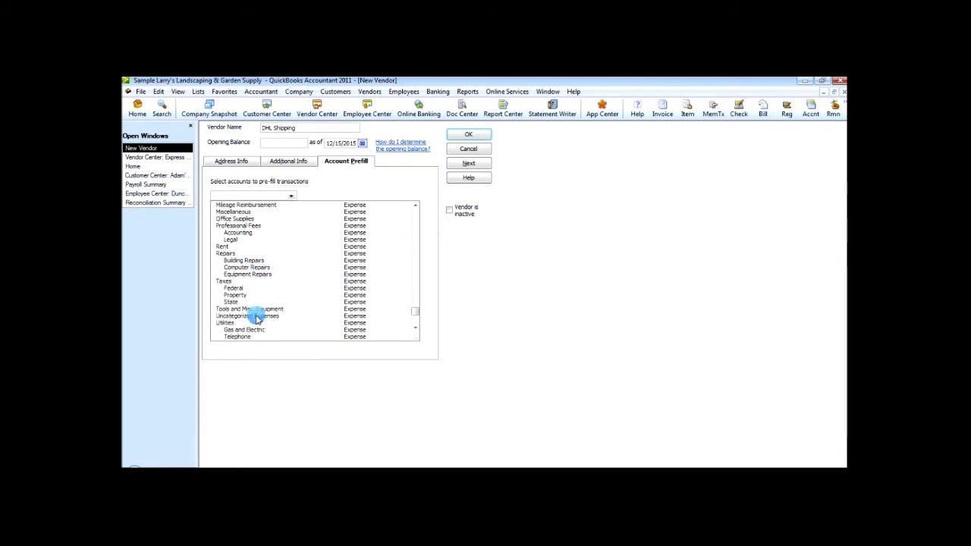
scroll(255, 322, "up", 1)
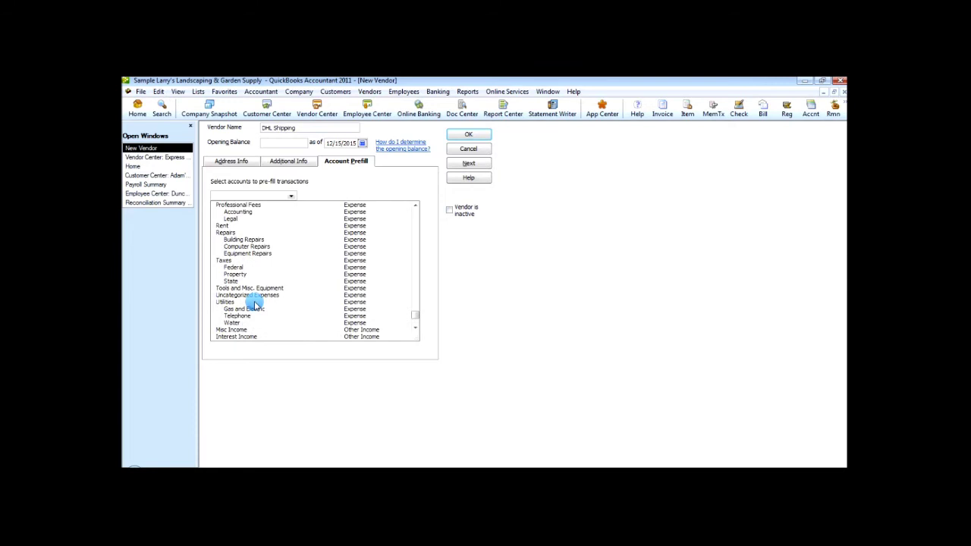
scroll(256, 281, "up", 2)
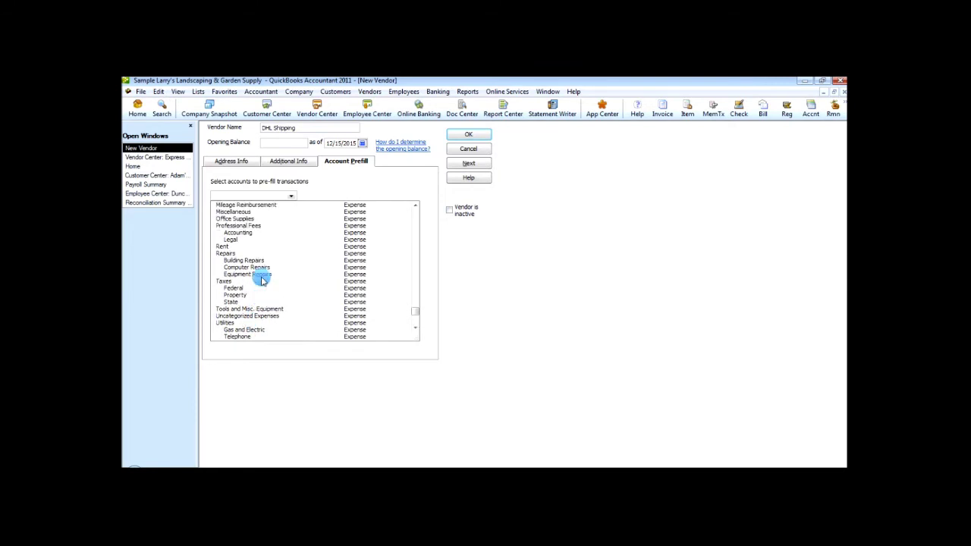
scroll(250, 252, "up", 3)
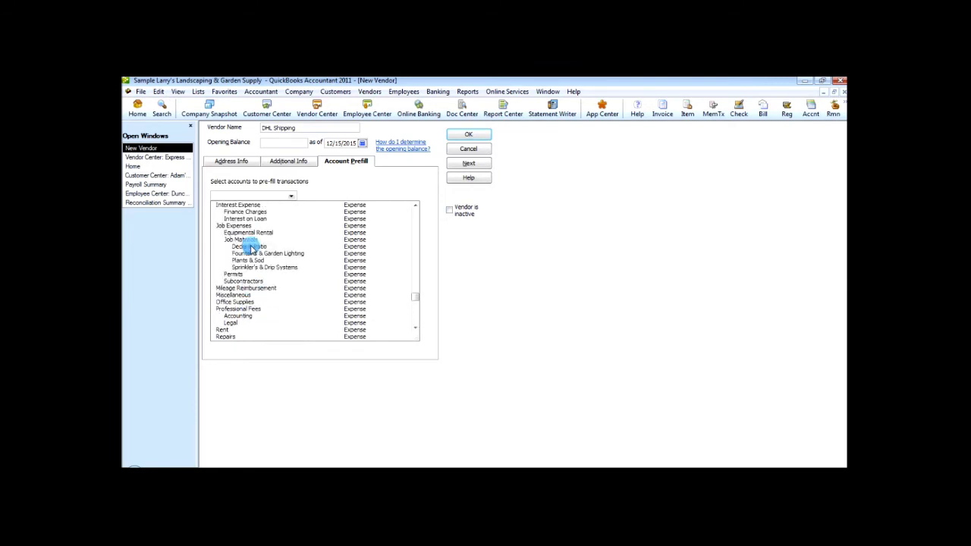
scroll(250, 250, "up", 2)
scroll(250, 248, "up", 2)
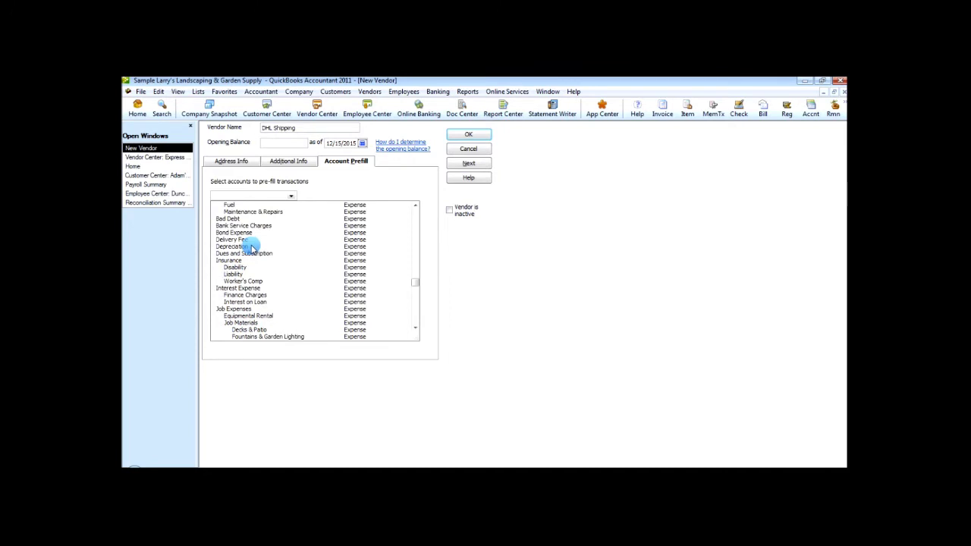
scroll(250, 246, "up", 3)
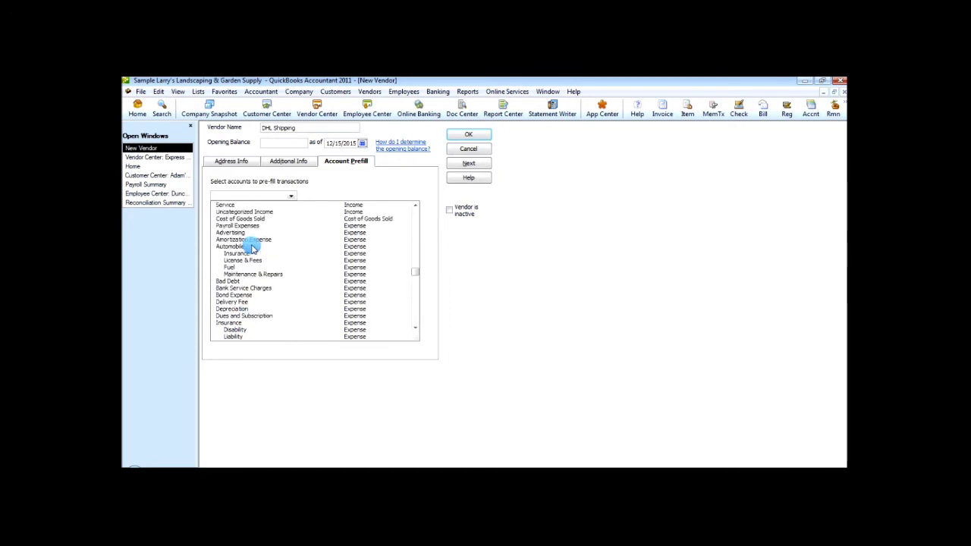
scroll(252, 247, "down", 5)
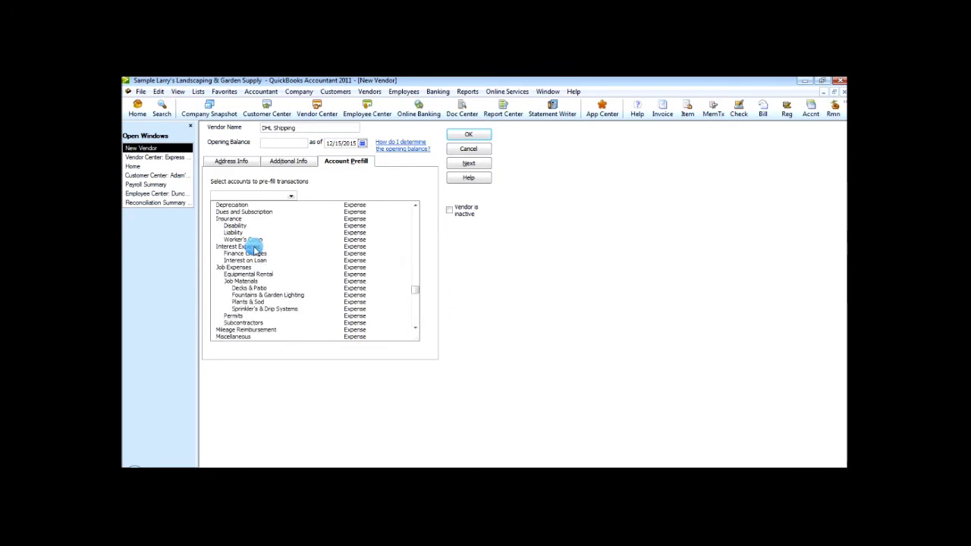
scroll(254, 248, "down", 3)
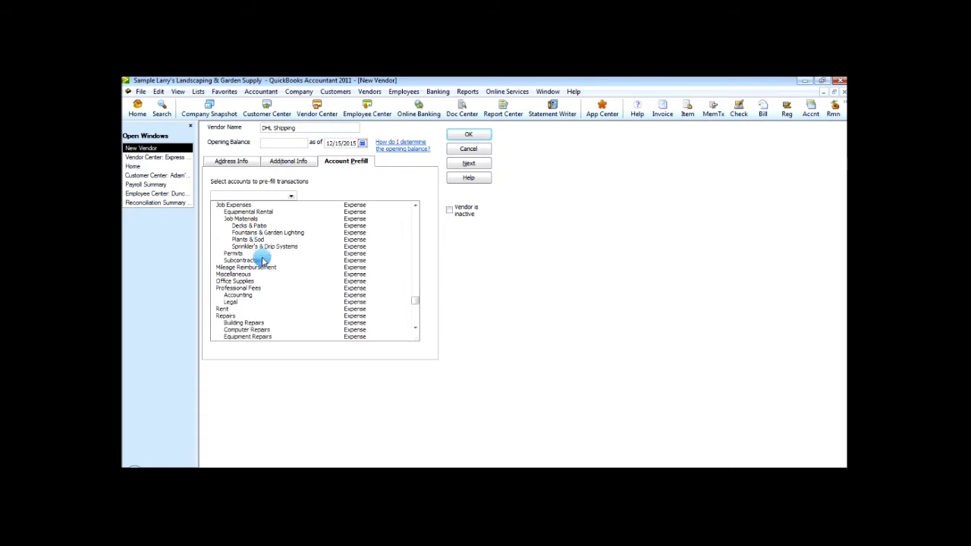
scroll(262, 262, "down", 2)
scroll(260, 266, "down", 2)
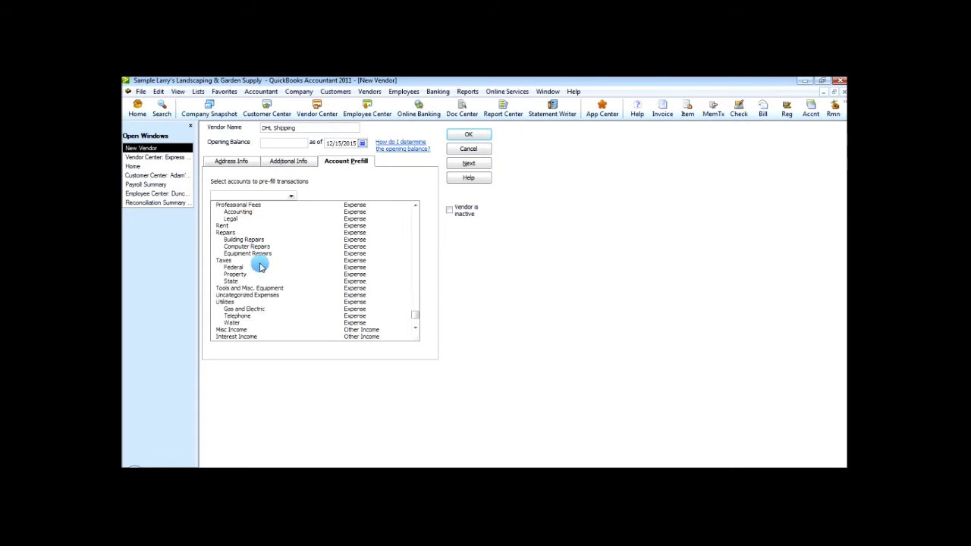
scroll(261, 265, "down", 1)
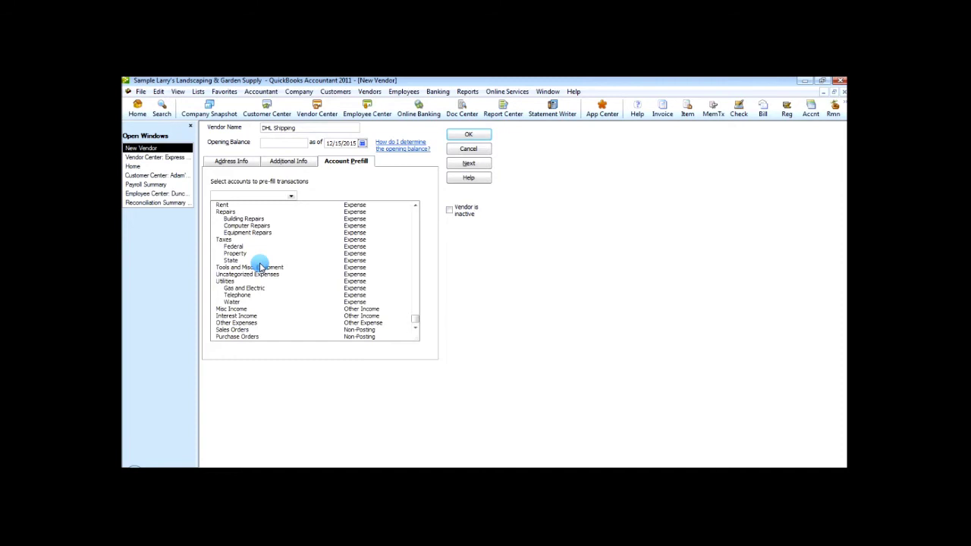
scroll(260, 265, "up", 6)
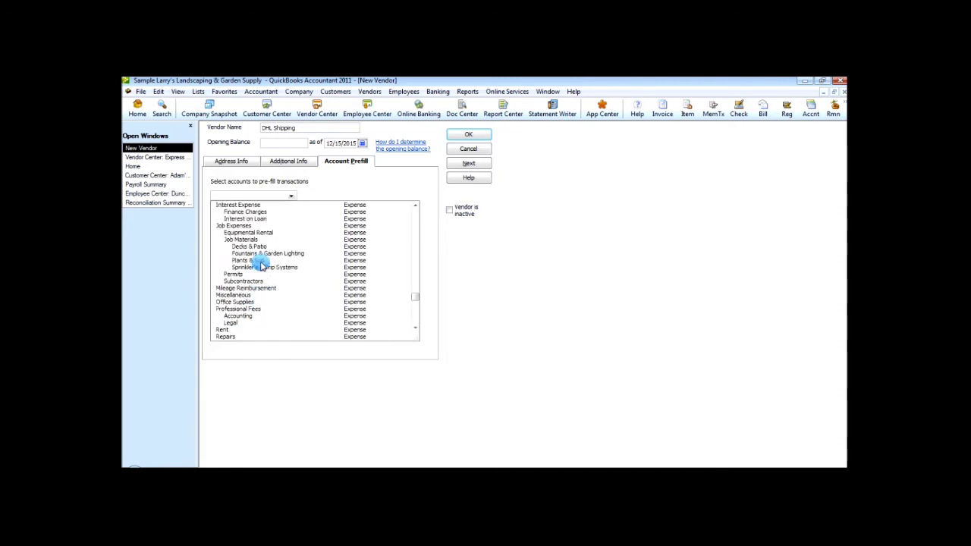
scroll(261, 265, "up", 1)
scroll(260, 265, "up", 4)
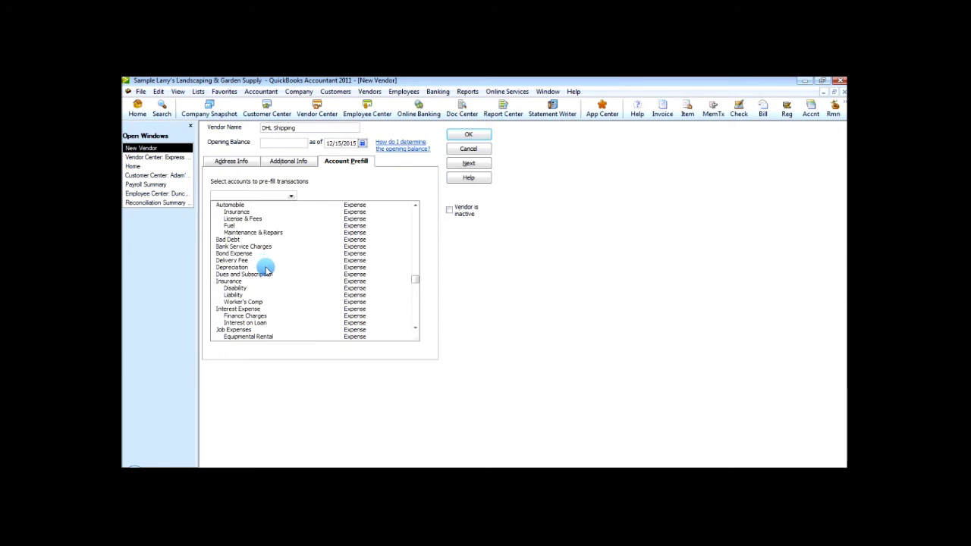
scroll(269, 267, "up", 2)
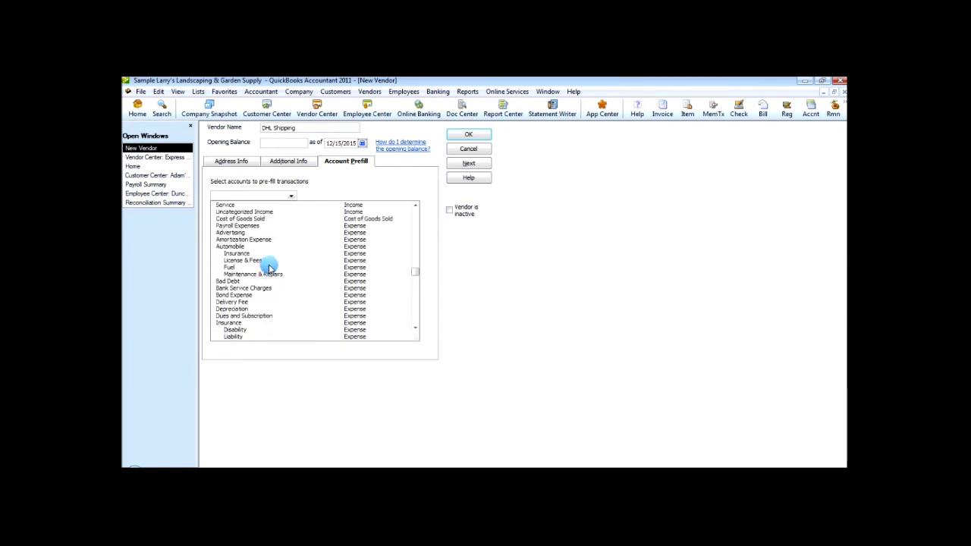
scroll(269, 267, "up", 1)
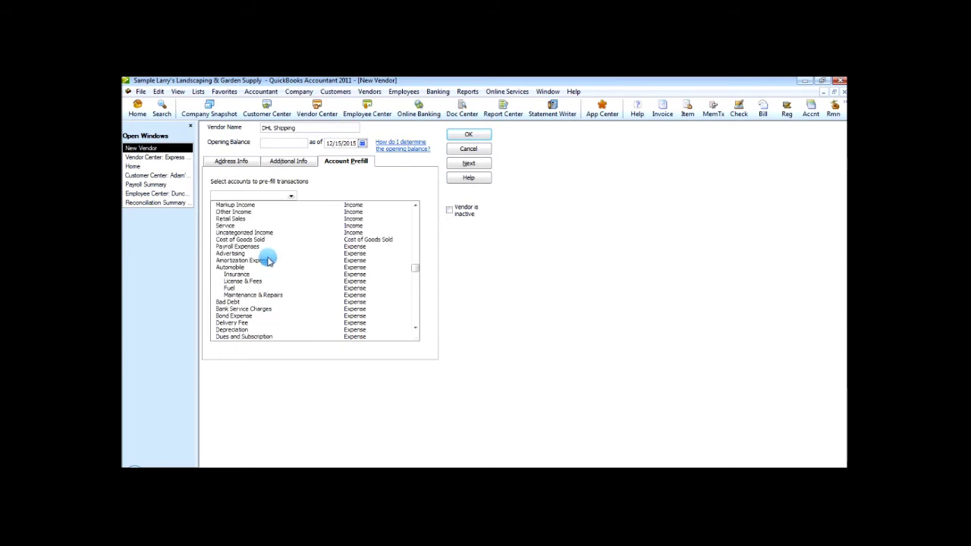
scroll(269, 262, "up", 1)
scroll(269, 250, "up", 2)
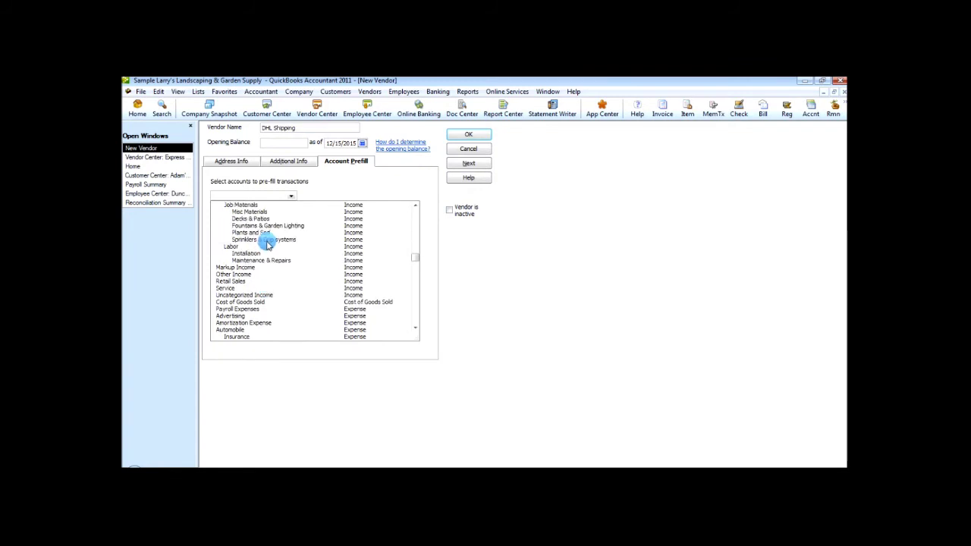
scroll(271, 254, "up", 1)
scroll(273, 256, "up", 1)
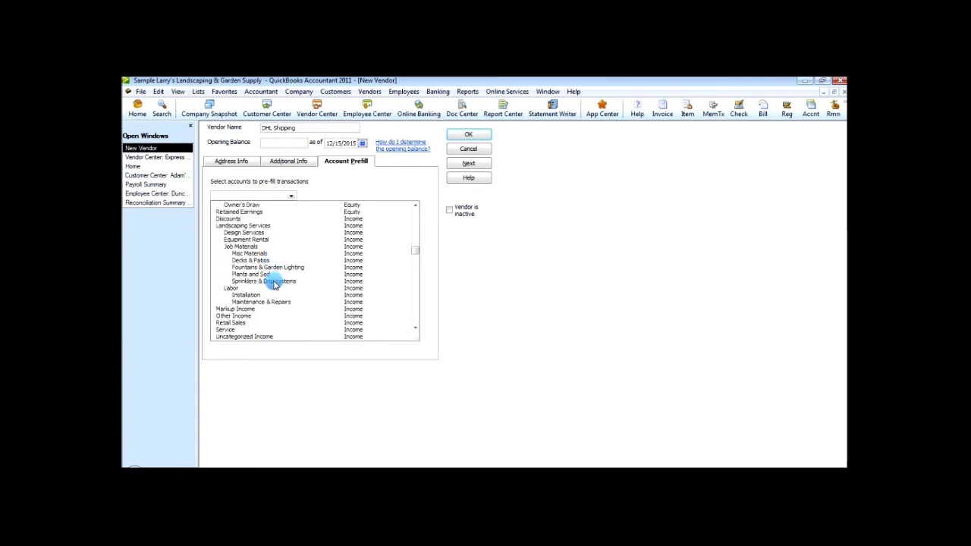
scroll(286, 282, "up", 2)
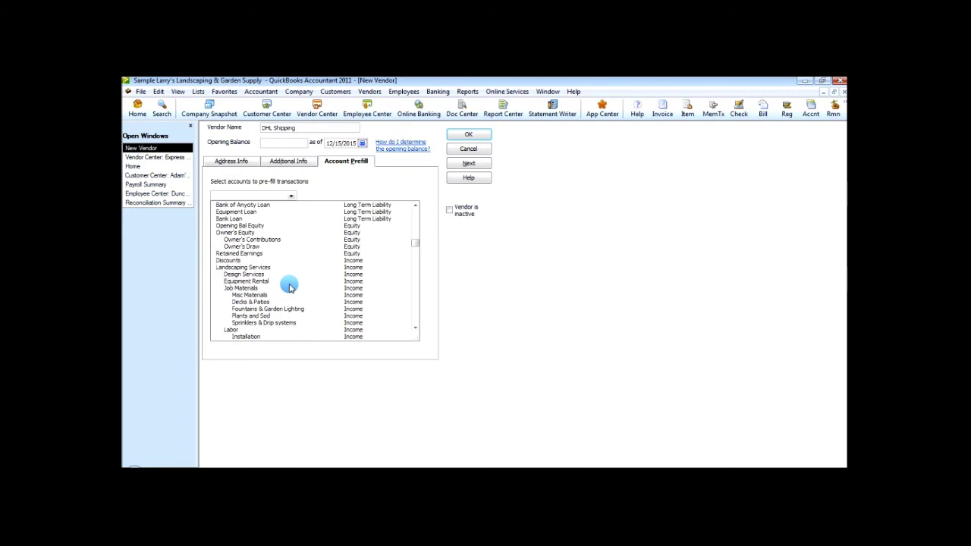
scroll(288, 285, "up", 10)
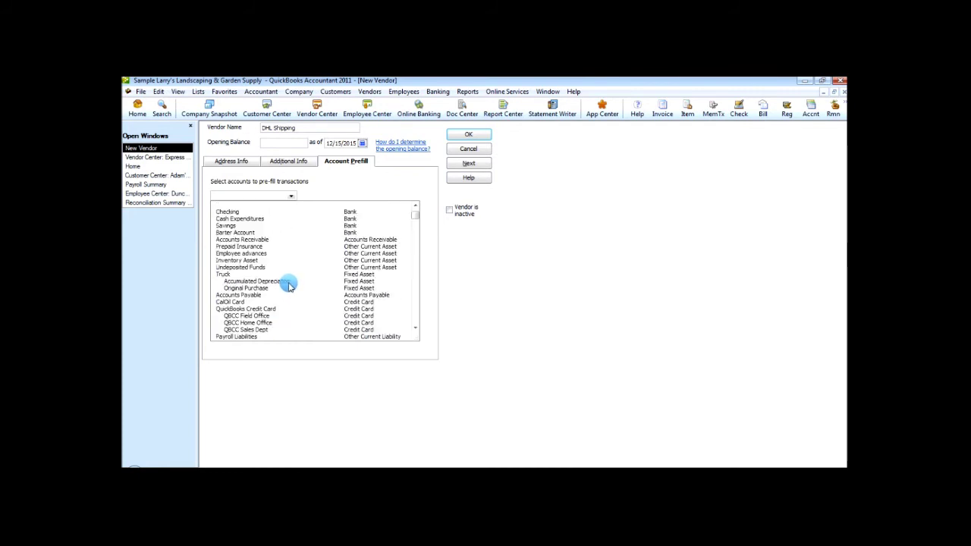
- Close and reopen the first prefill slot's account list to pick an entry
left_click(240, 196)
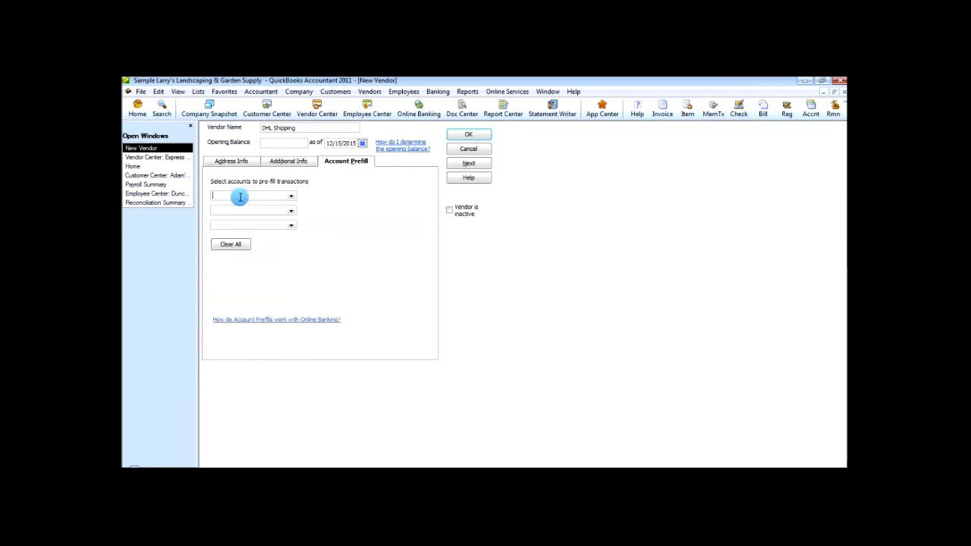
left_click(290, 195)
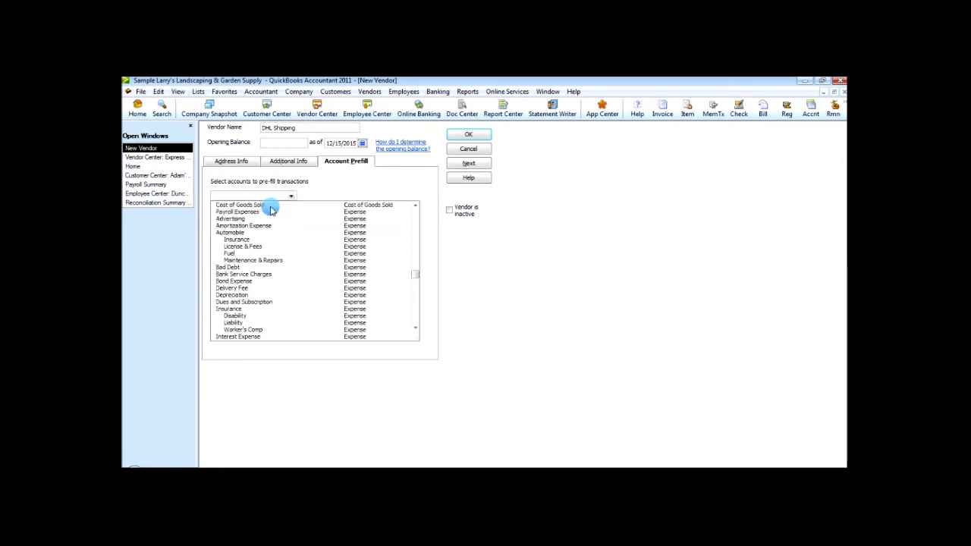
scroll(268, 206, "down", 5)
scroll(258, 207, "up", 3)
- Create a new Expense account named Shipping as the prefill, save DHL Shipping, and select it
left_click(241, 204)
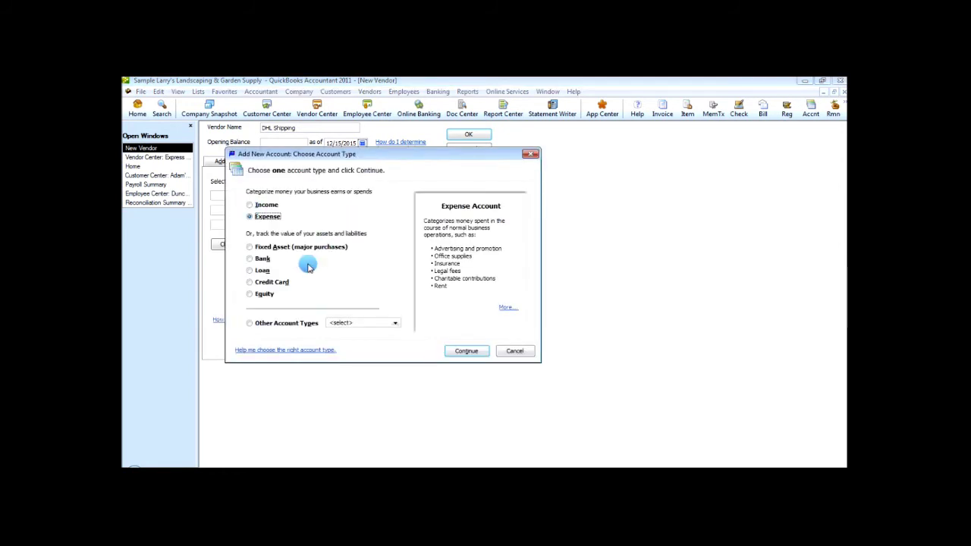
left_click(467, 350)
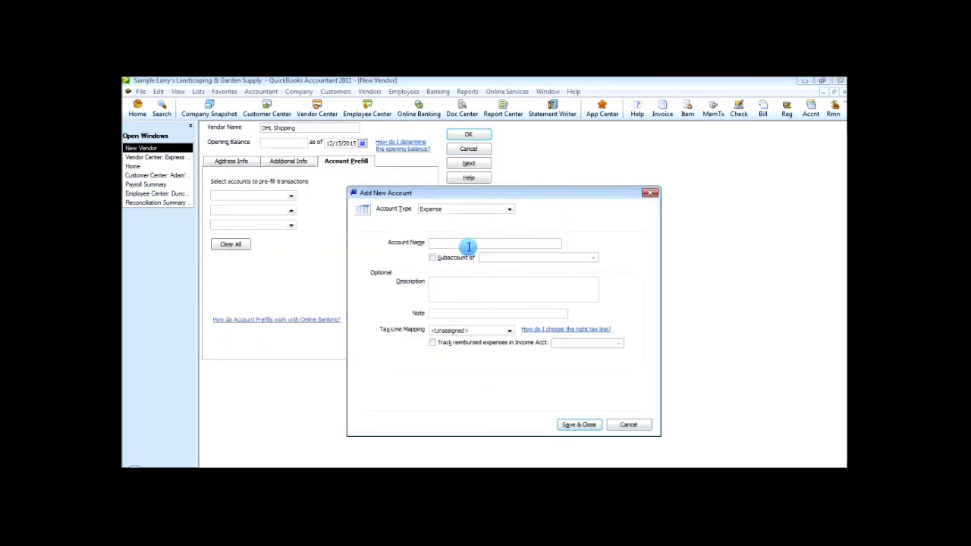
type("Shipping")
left_click(581, 423)
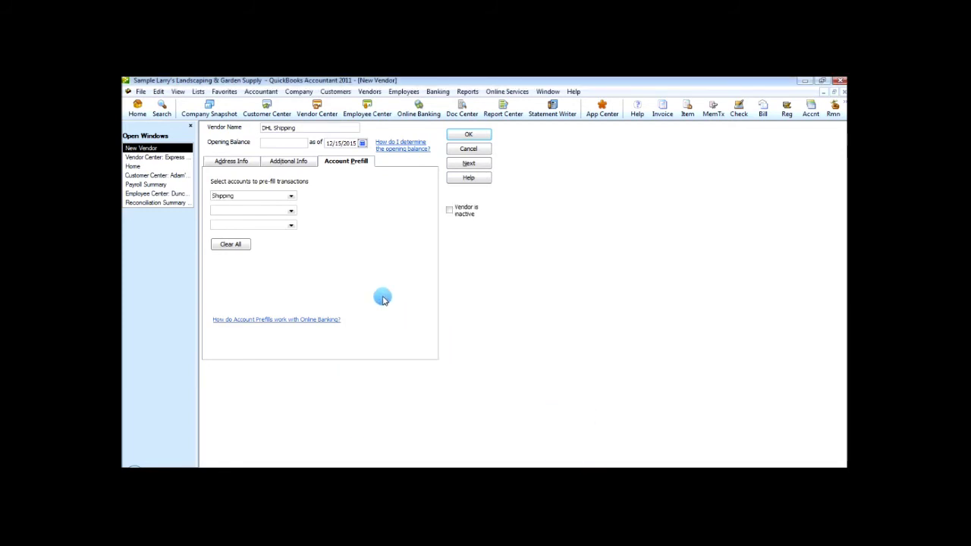
left_click(467, 135)
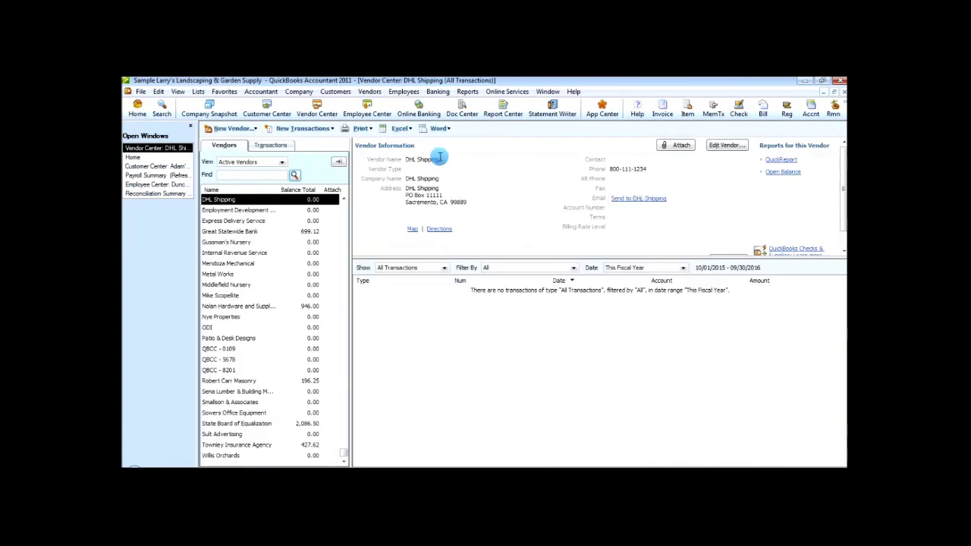
left_click(265, 198)
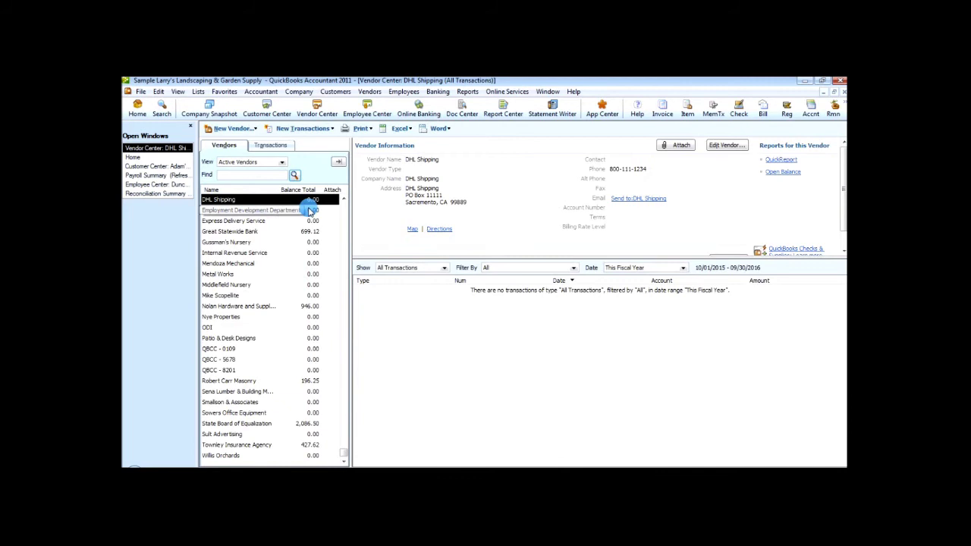
- Start a Lists to IIF Files export from File > Utilities > Export with Vendor List checked
left_click(141, 92)
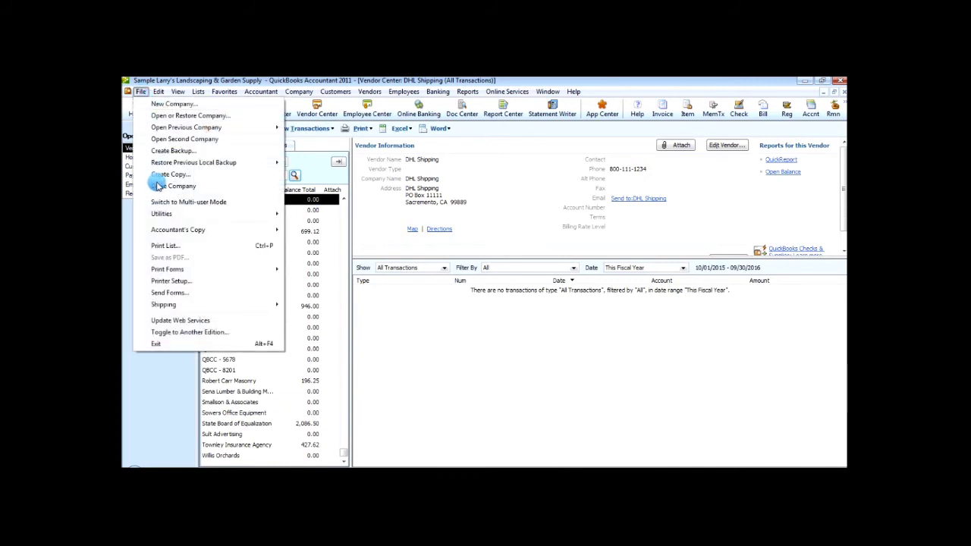
mouse_move(241, 216)
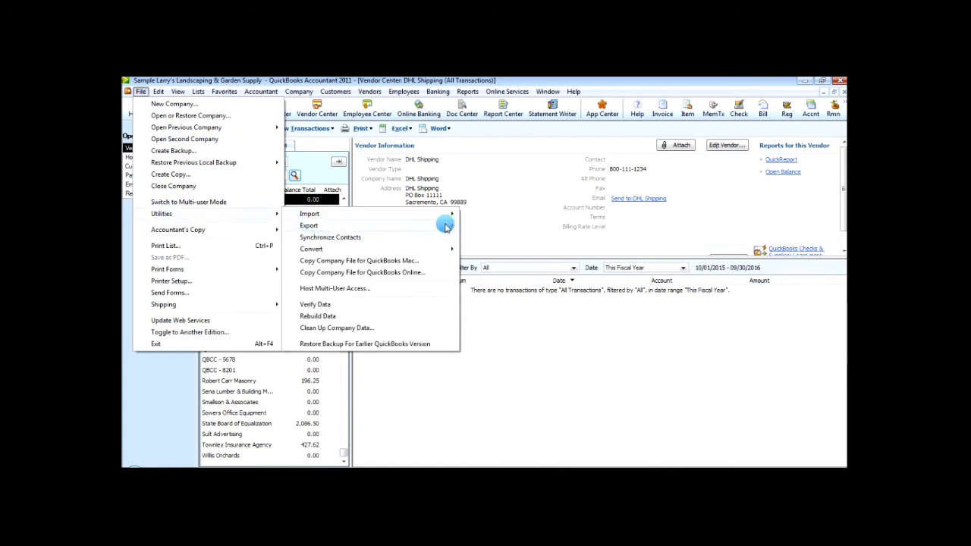
mouse_move(447, 225)
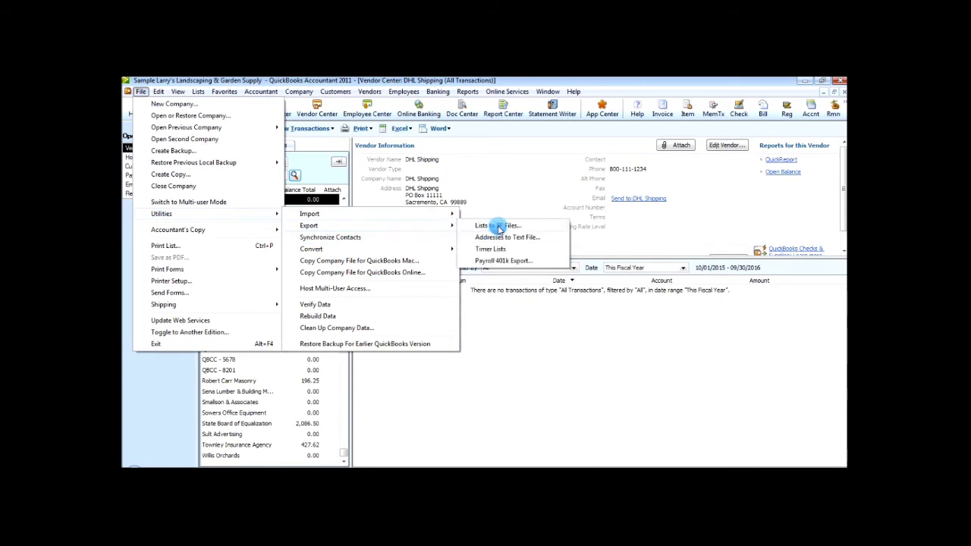
left_click(496, 222)
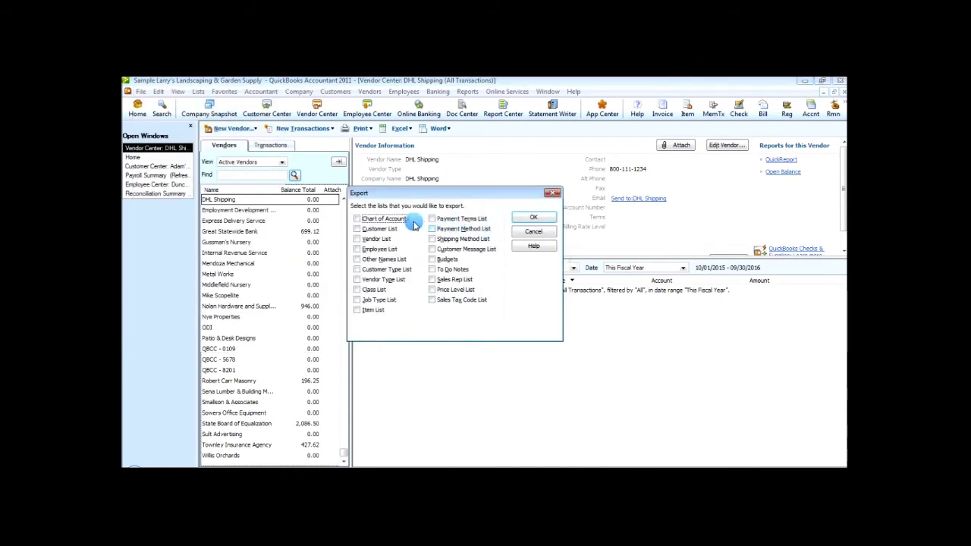
left_click(357, 238)
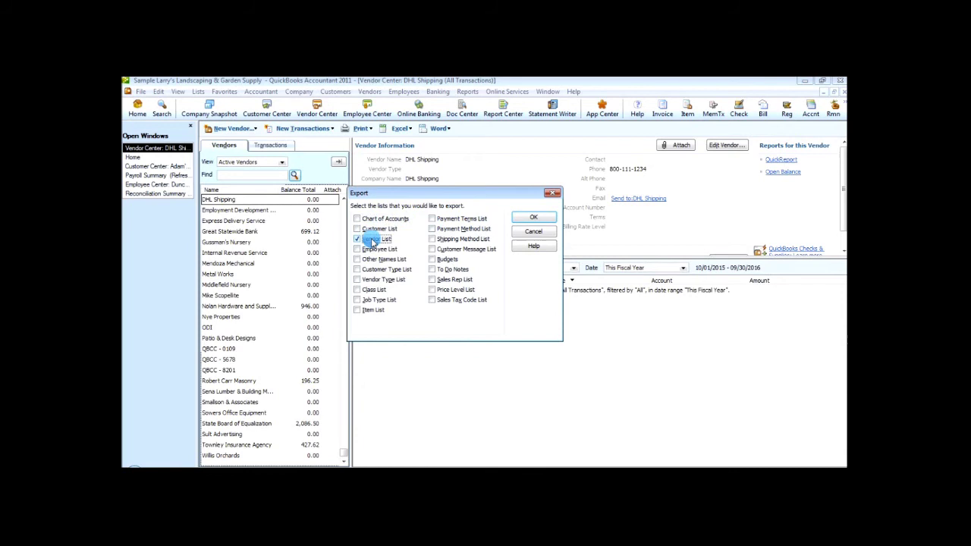
- Save the export over Larry's Landscaping - Vendor List.IIF, confirm the replacement, and dismiss the success message
left_click(531, 220)
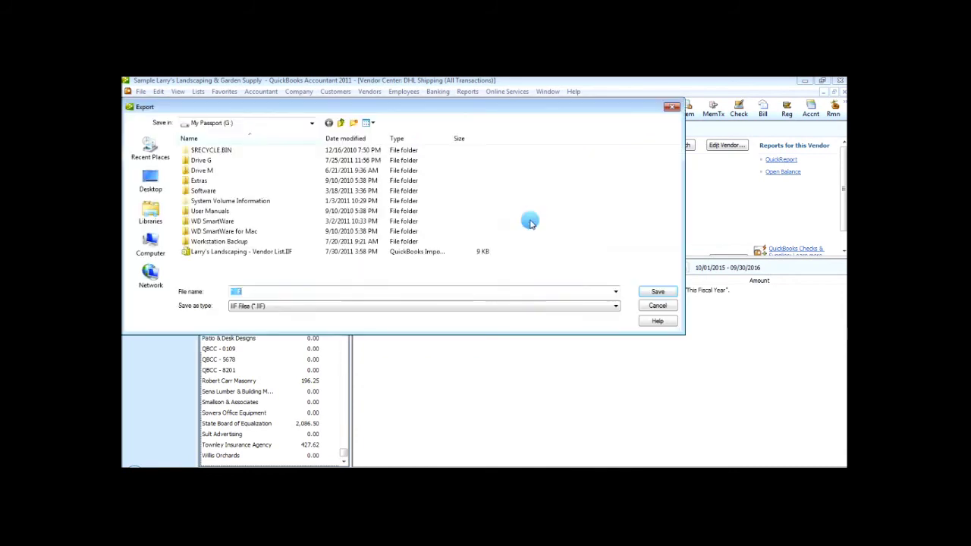
left_click(222, 252)
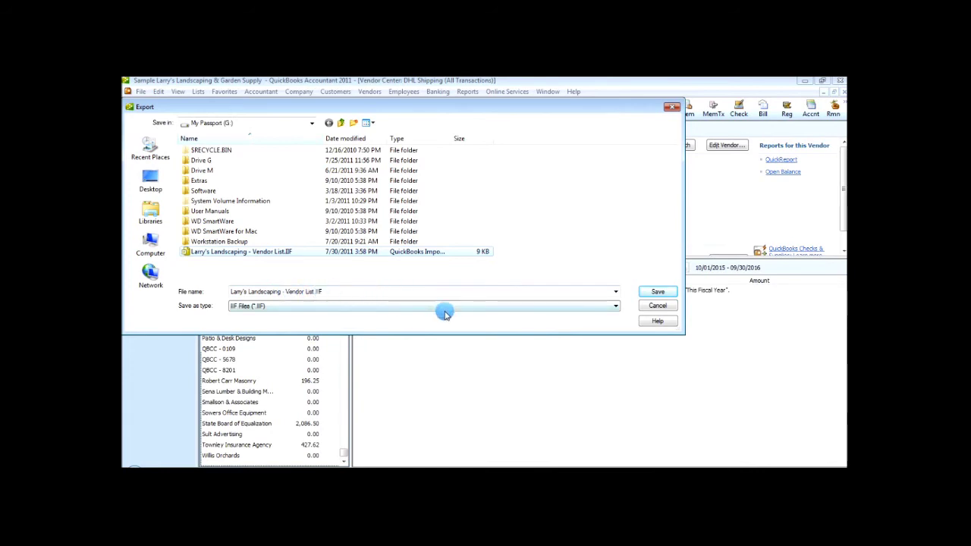
left_click(657, 293)
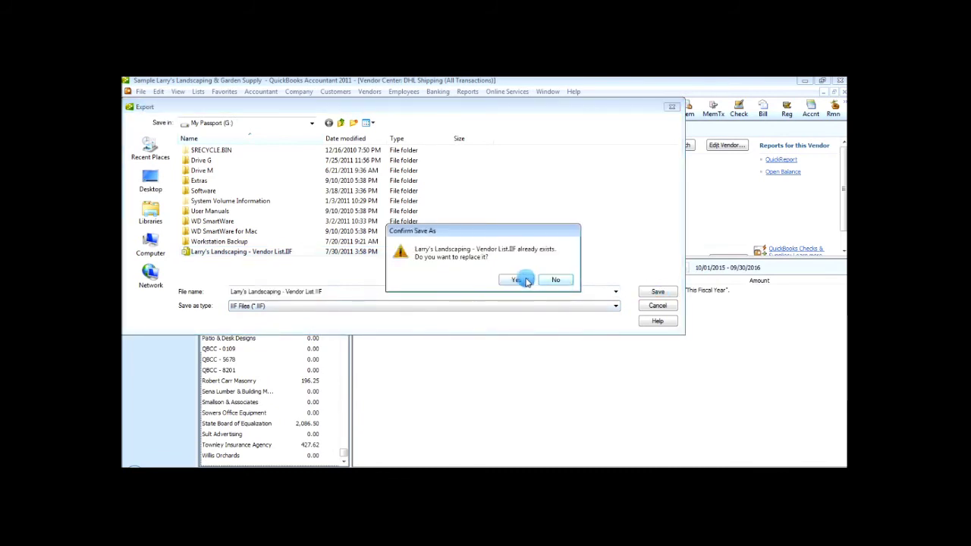
left_click(522, 280)
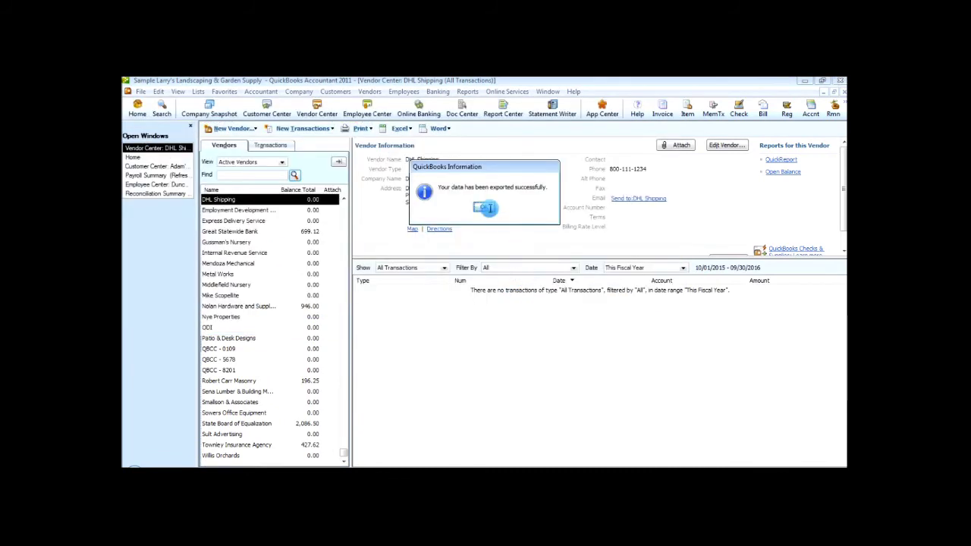
left_click(489, 210)
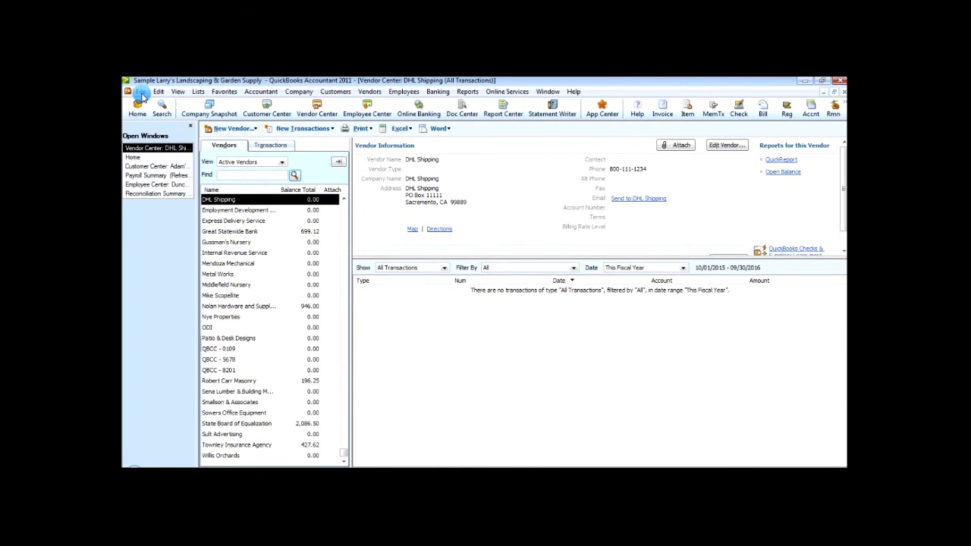
- Close Larry's Landscaping and open the sample_contractor-based business.QBW sample company
left_click(141, 93)
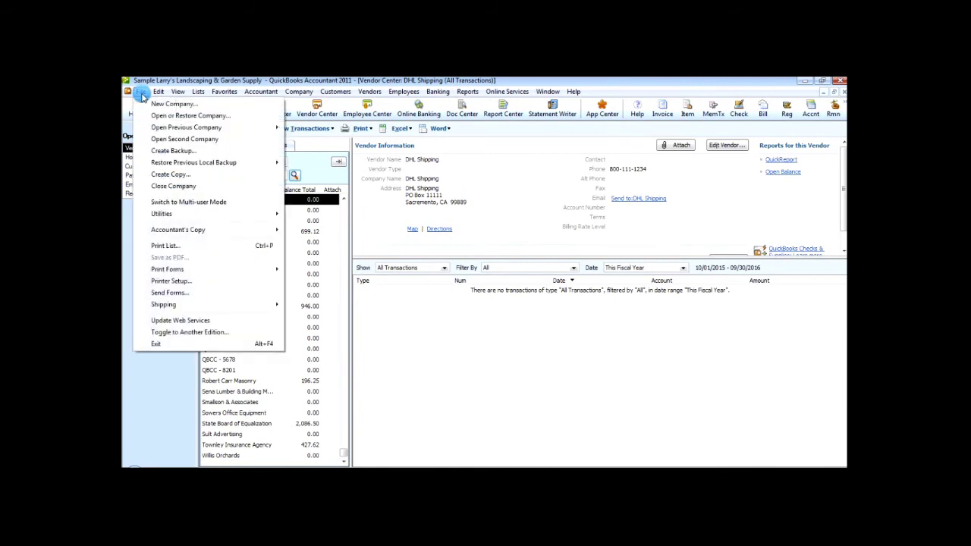
left_click(168, 187)
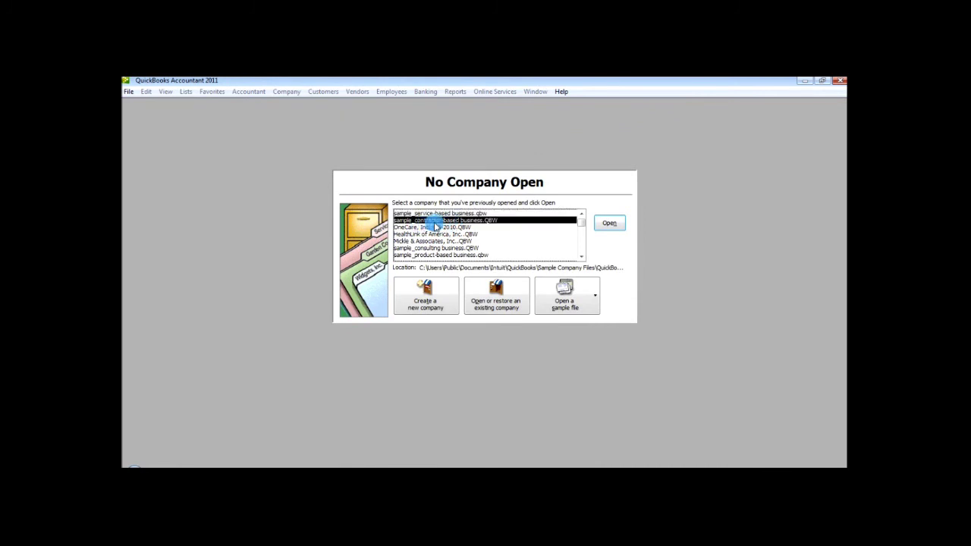
left_click(472, 220)
left_click(609, 223)
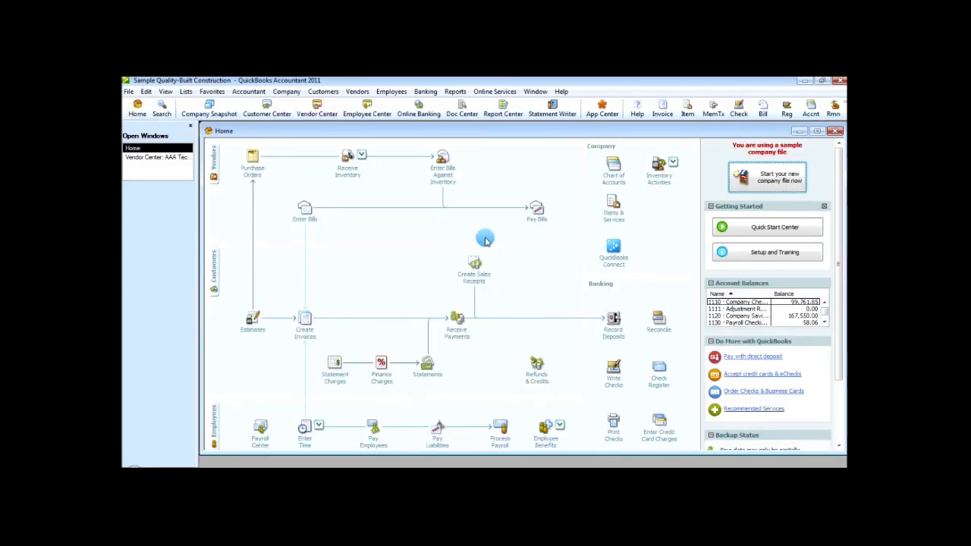
- Maximize the Home window and scroll through Quality-Built Construction's vendors in the Vendor Center
left_click(816, 132)
left_click(309, 109)
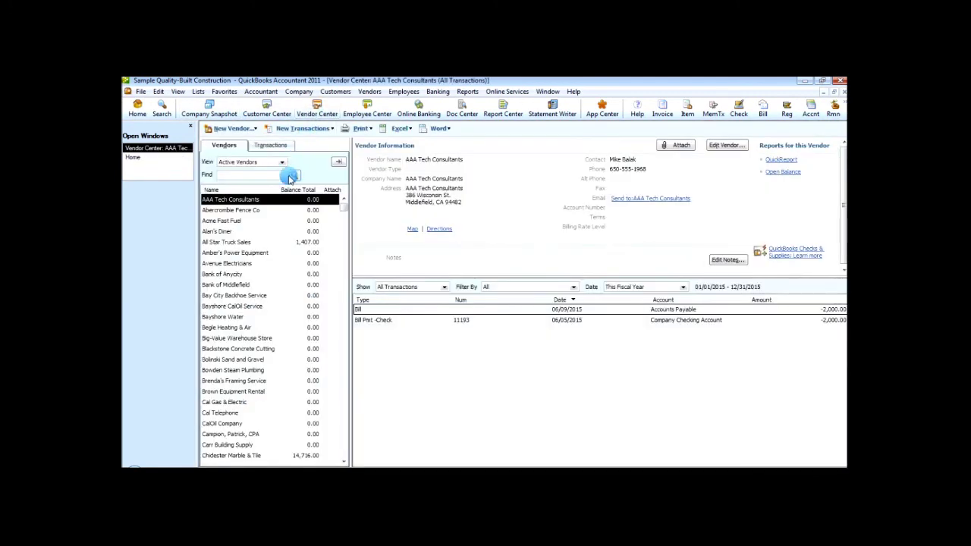
scroll(258, 261, "down", 7)
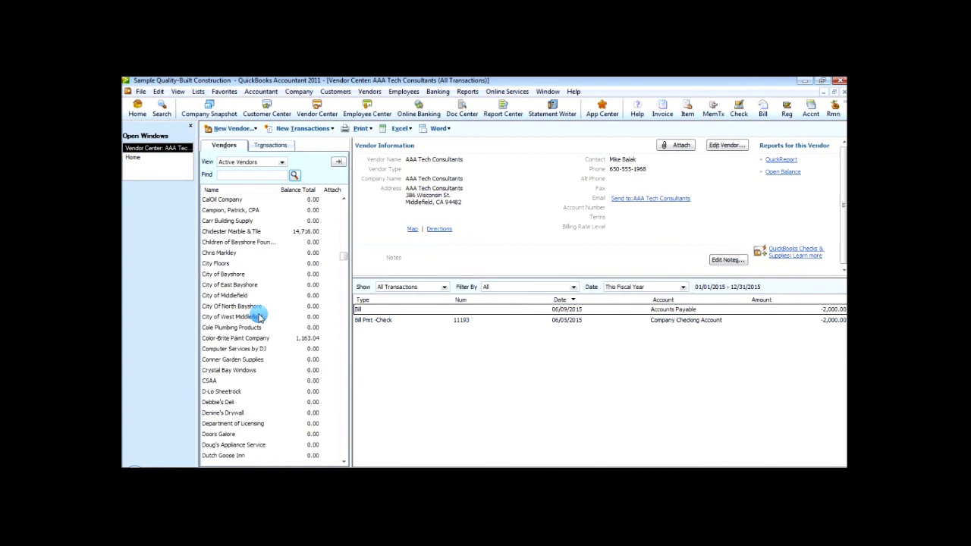
scroll(258, 316, "down", 2)
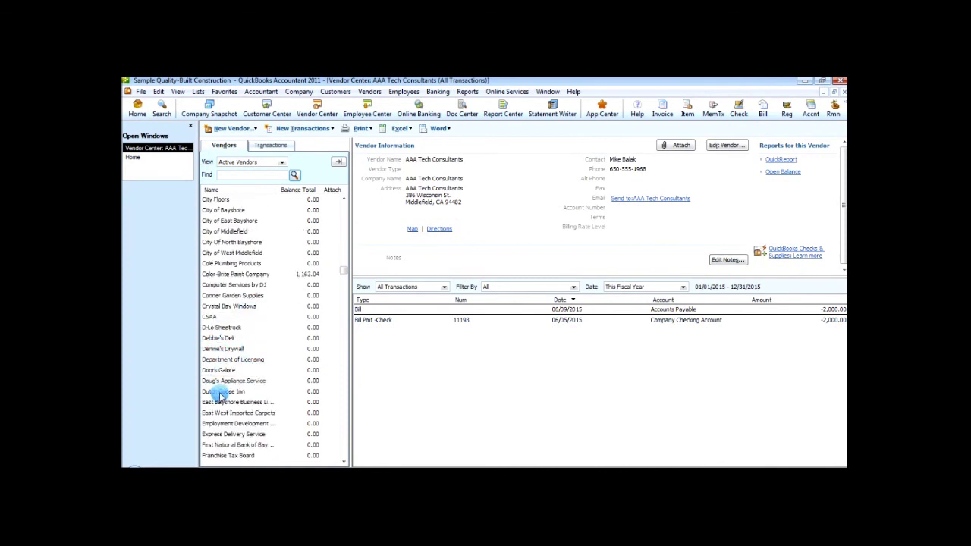
scroll(269, 307, "up", 9)
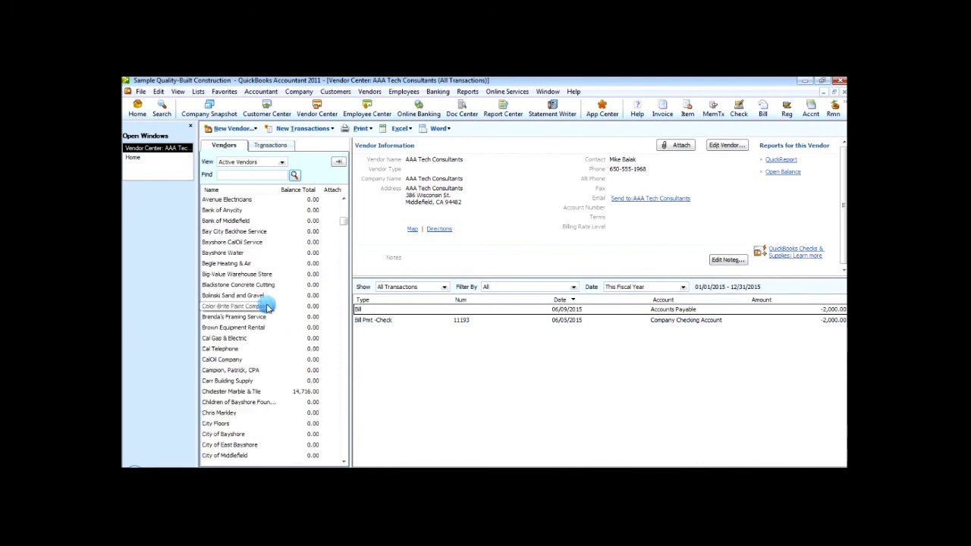
- Import Larry's Landscaping - Vendor List.IIF through File > Utilities > Import > IIF Files
left_click(141, 92)
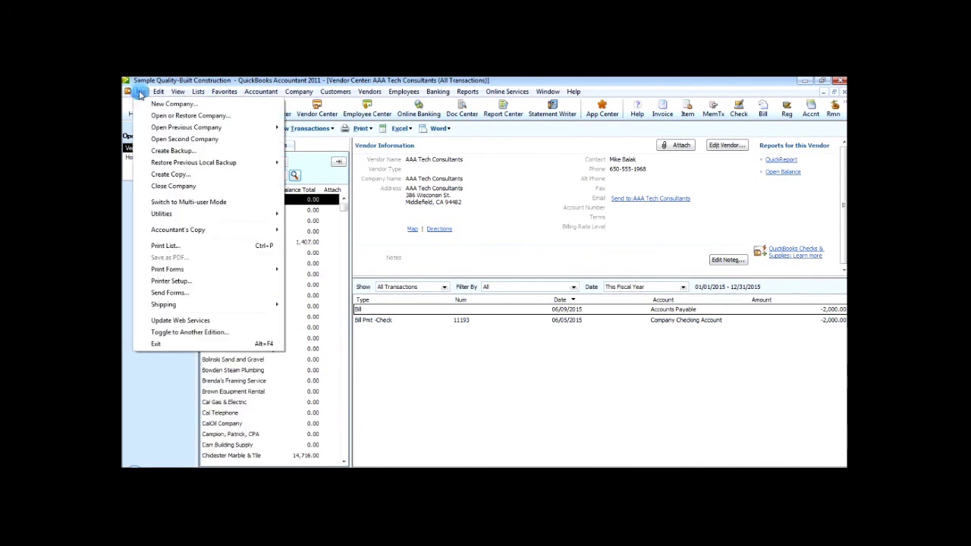
mouse_move(260, 215)
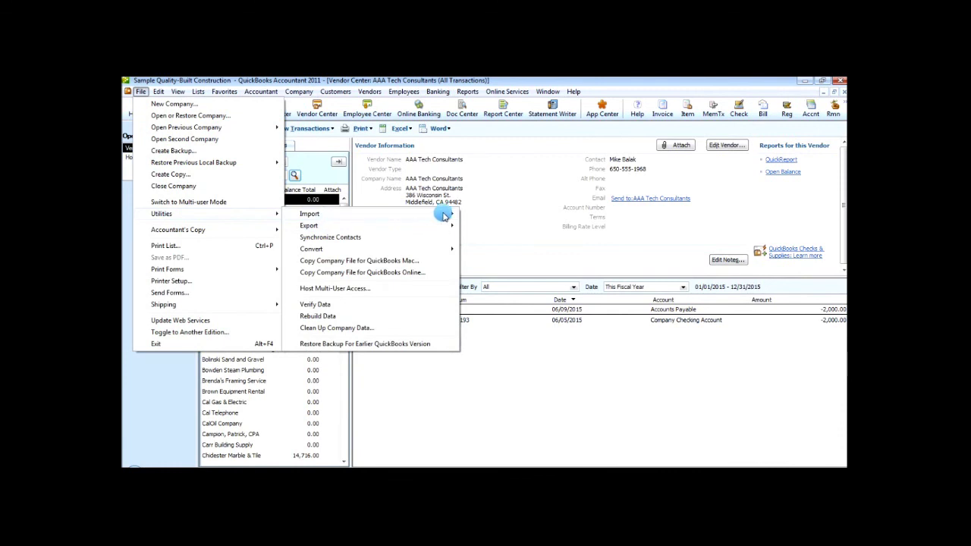
mouse_move(455, 217)
left_click(494, 224)
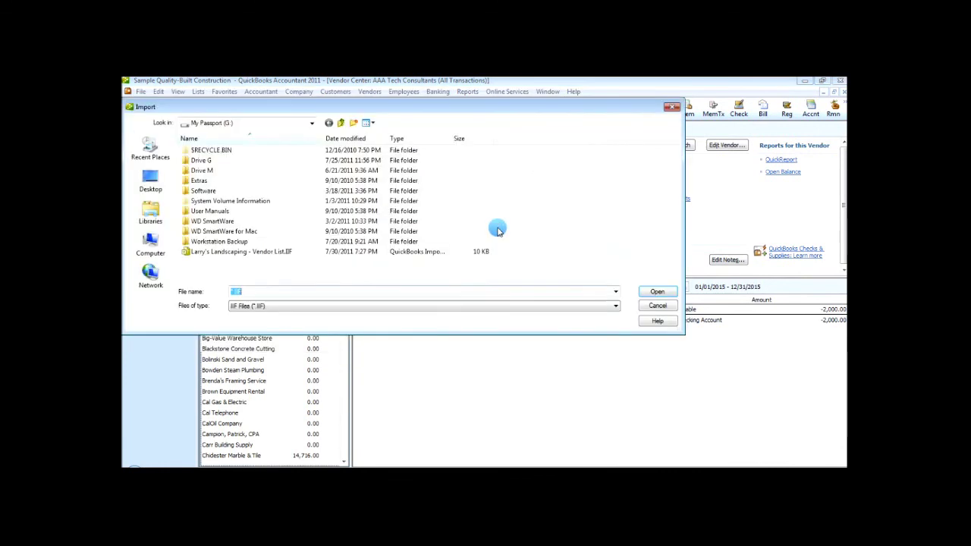
left_click(238, 252)
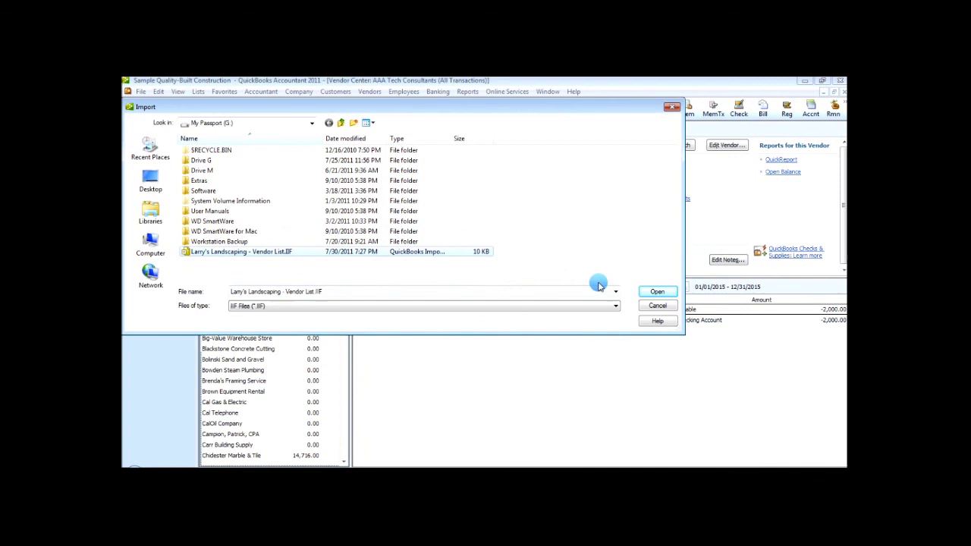
left_click(657, 291)
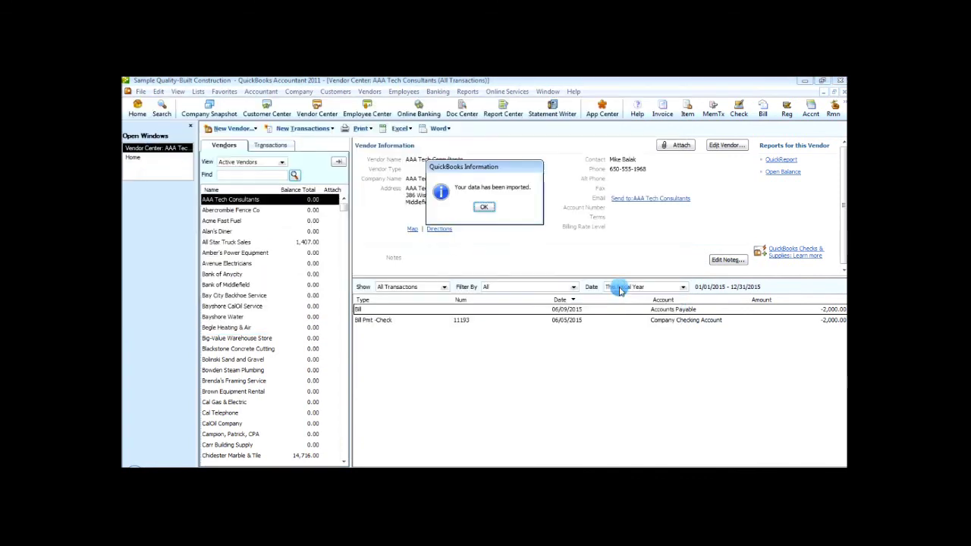
left_click(483, 206)
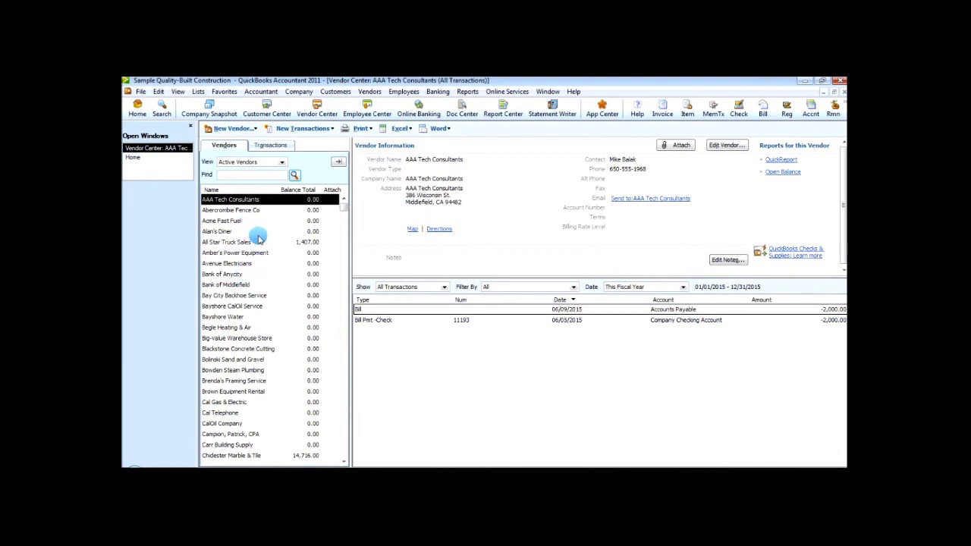
- Find and select the imported DHL Shipping vendor in the vendor list
scroll(258, 370, "down", 4)
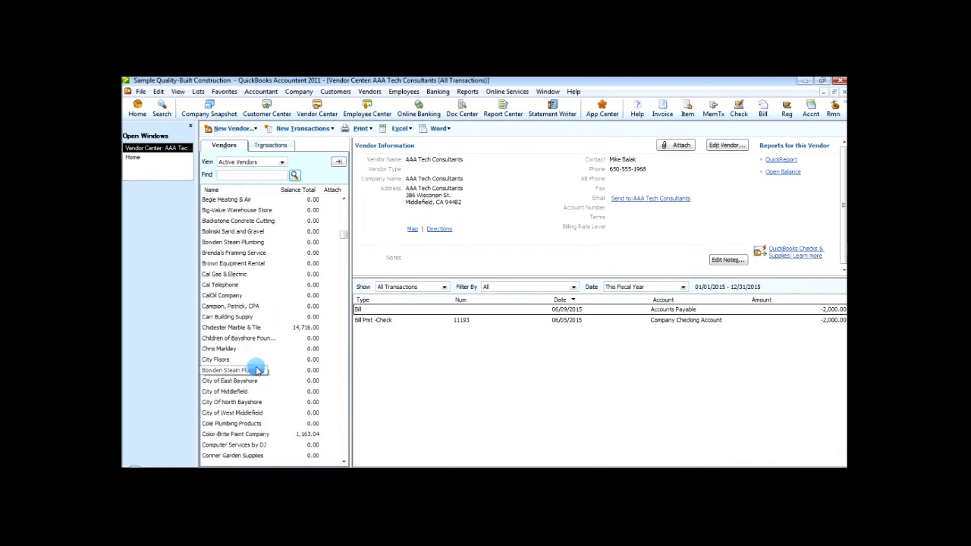
scroll(258, 370, "down", 7)
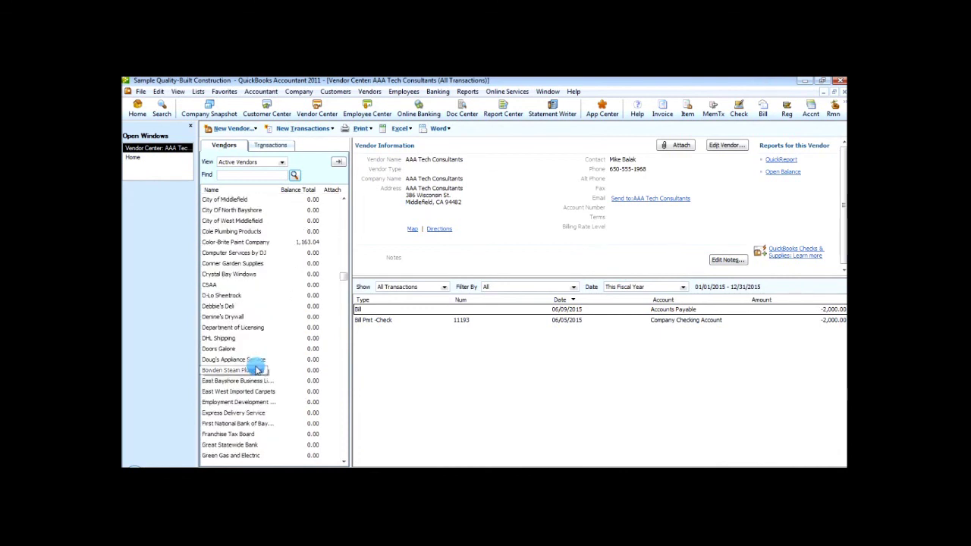
left_click(226, 308)
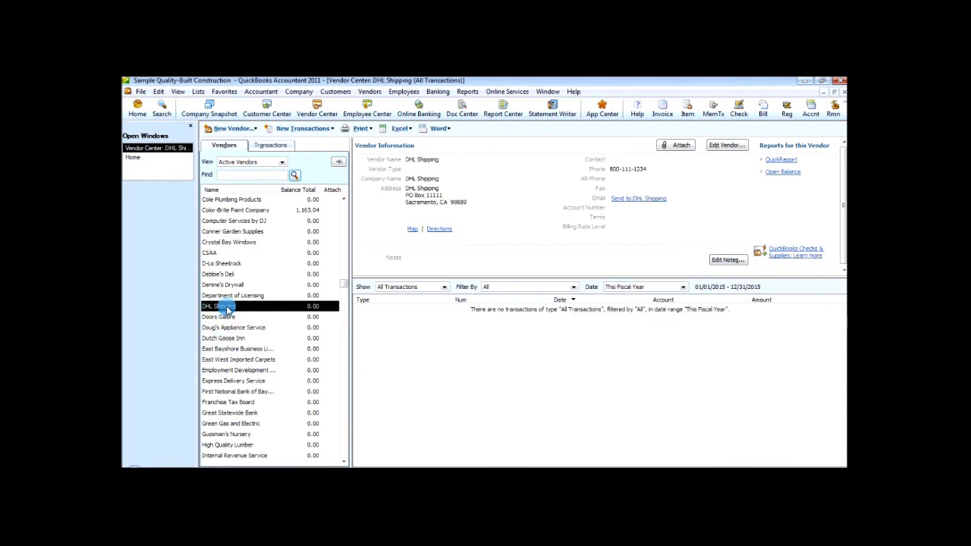
double_click(226, 308)
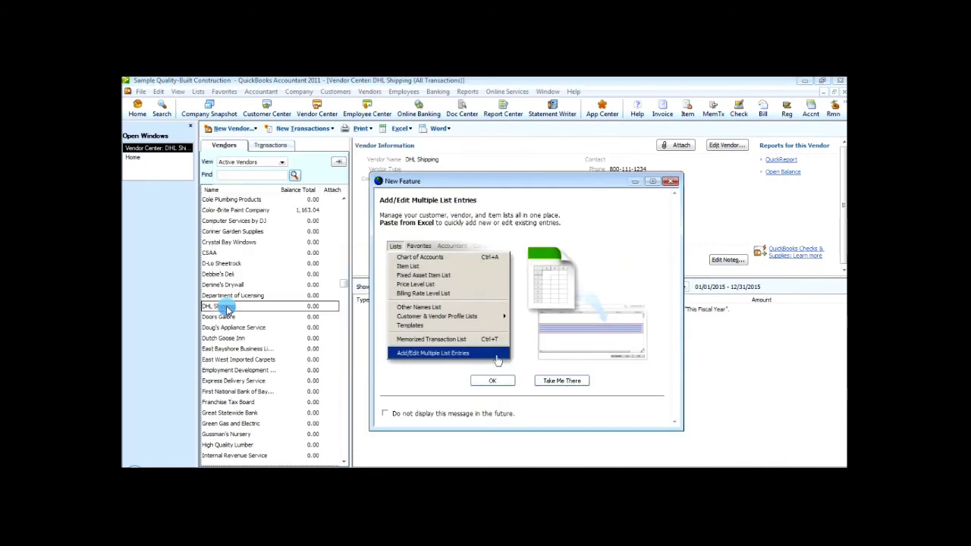
left_click(492, 380)
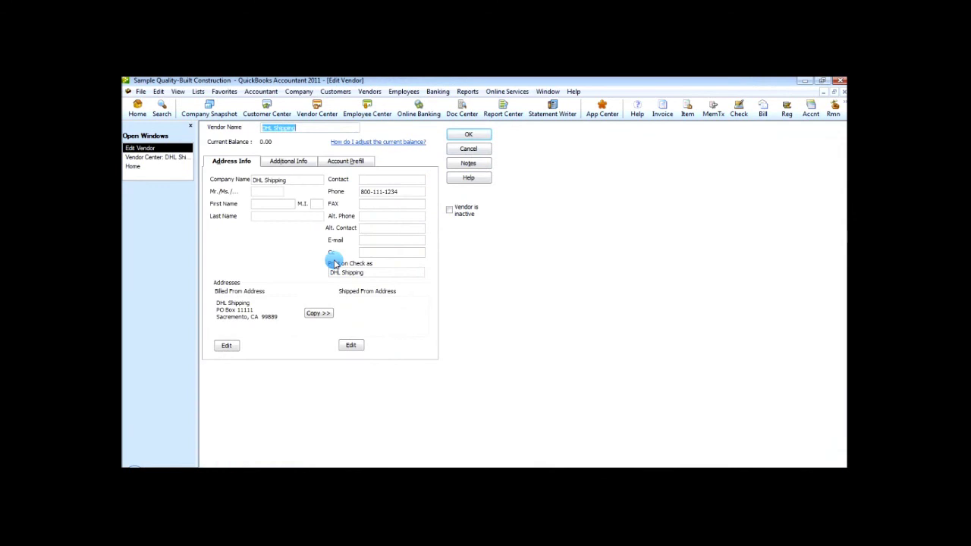
left_click(282, 160)
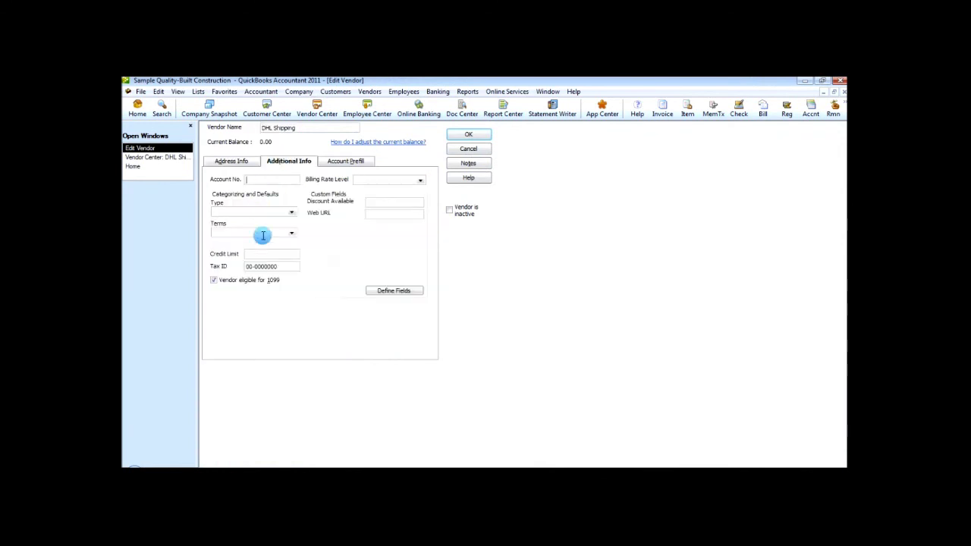
left_click(343, 159)
left_click(241, 164)
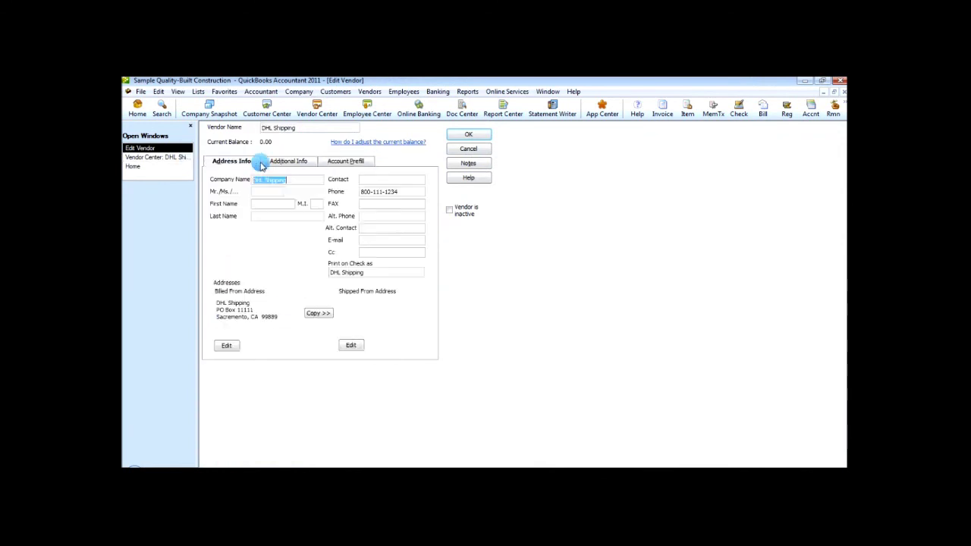
left_click(288, 161)
left_click(351, 163)
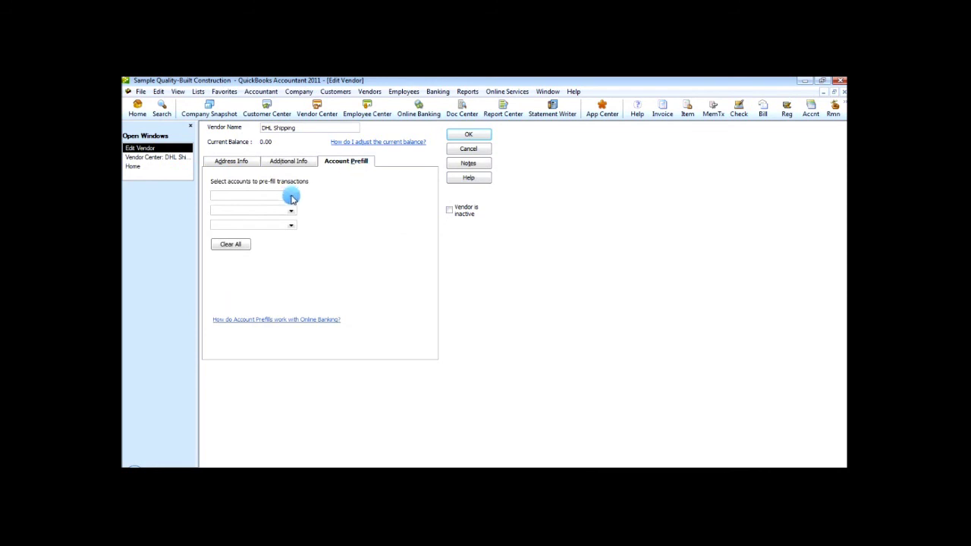
left_click(292, 199)
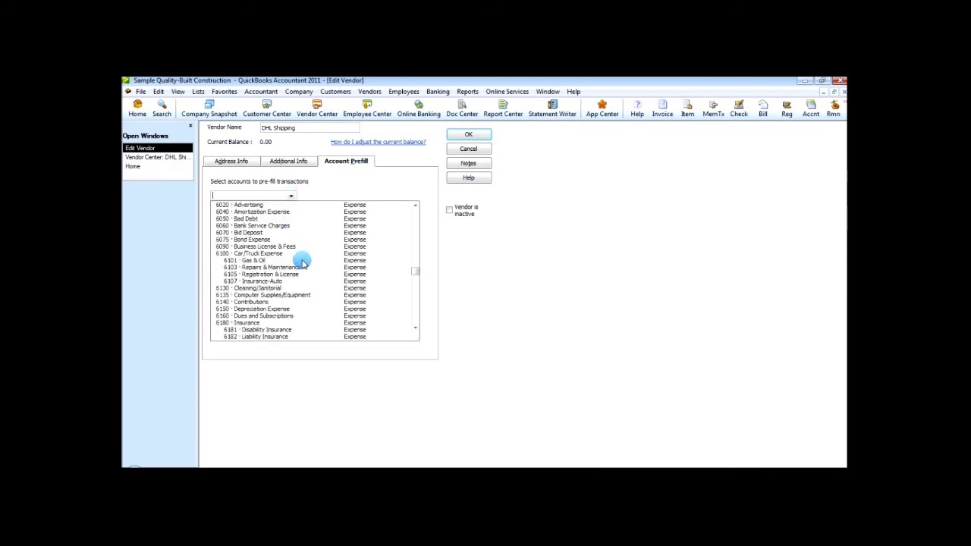
scroll(280, 288, "down", 3)
scroll(273, 306, "down", 10)
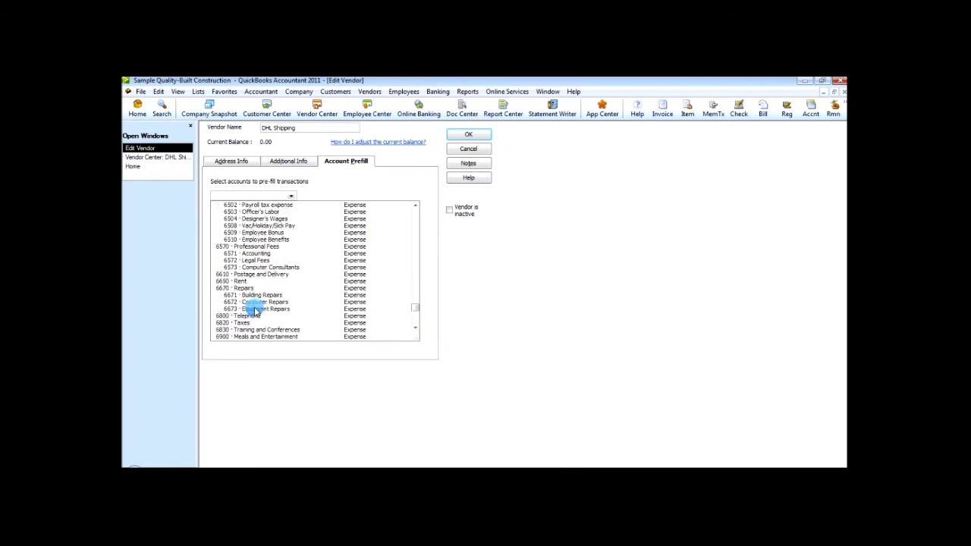
scroll(254, 311, "up", 15)
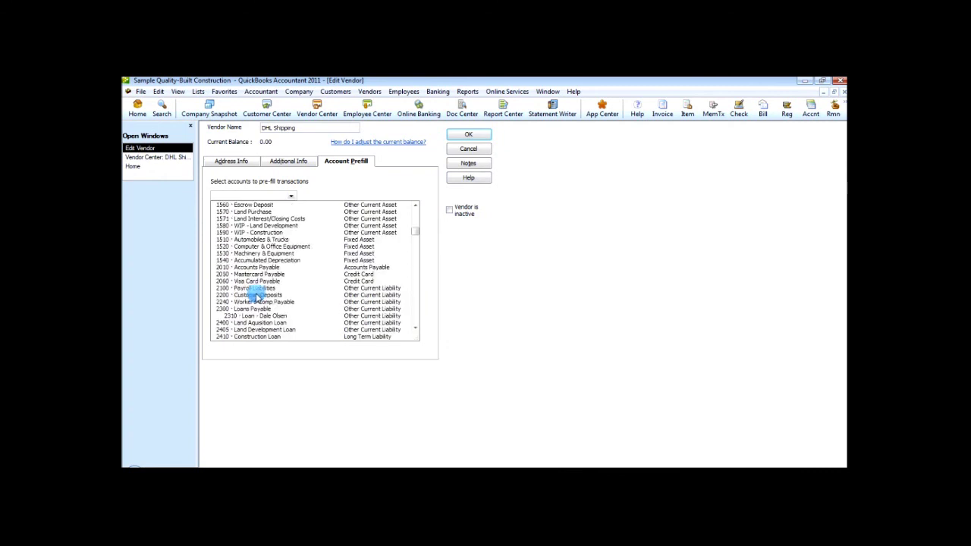
left_click(468, 150)
left_click(468, 151)
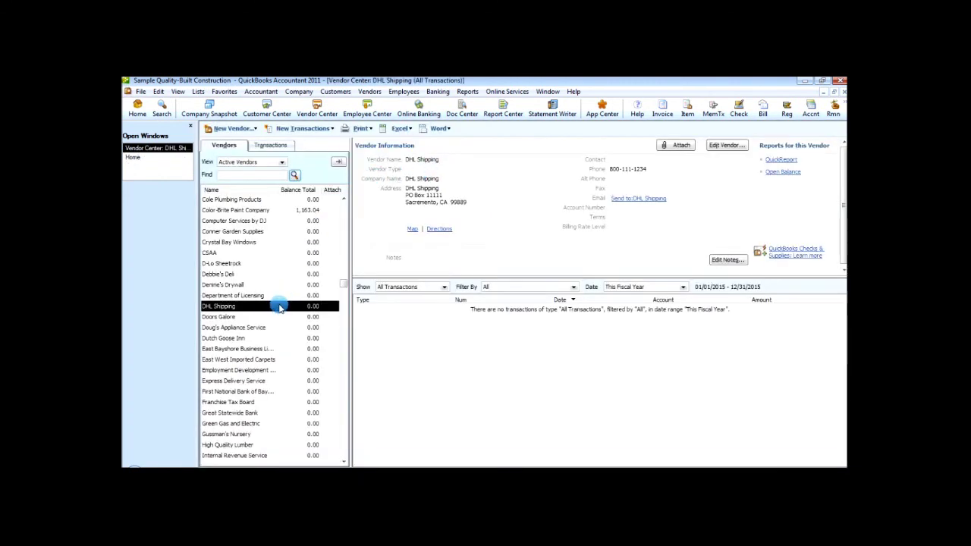